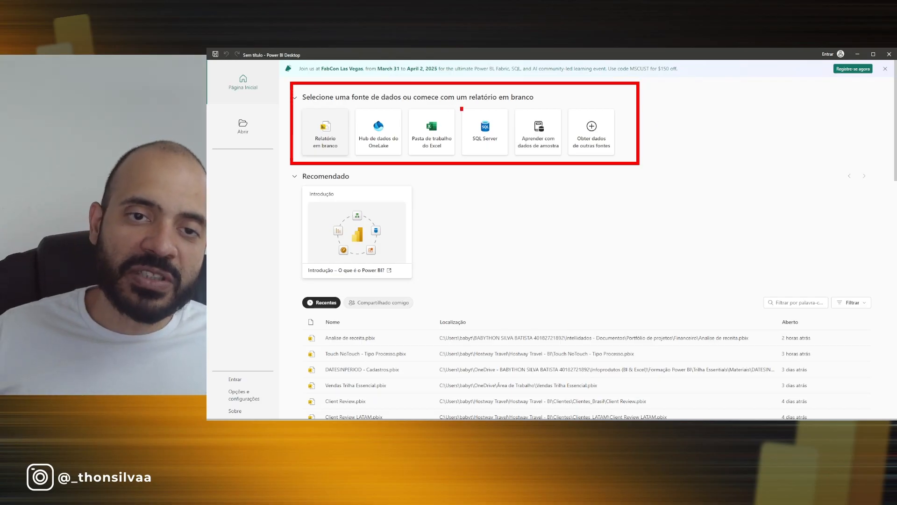
Start a new blank report from the home screen
{"action": "left_click_drag", "start_coordinate": [462, 107], "coordinate": [507, 155]}
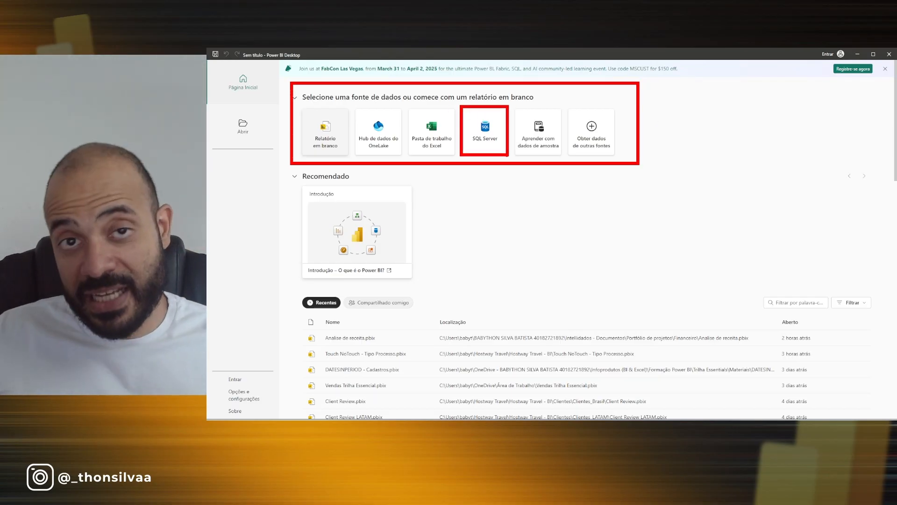
{"action": "left_click_drag", "start_coordinate": [408, 110], "coordinate": [458, 157]}
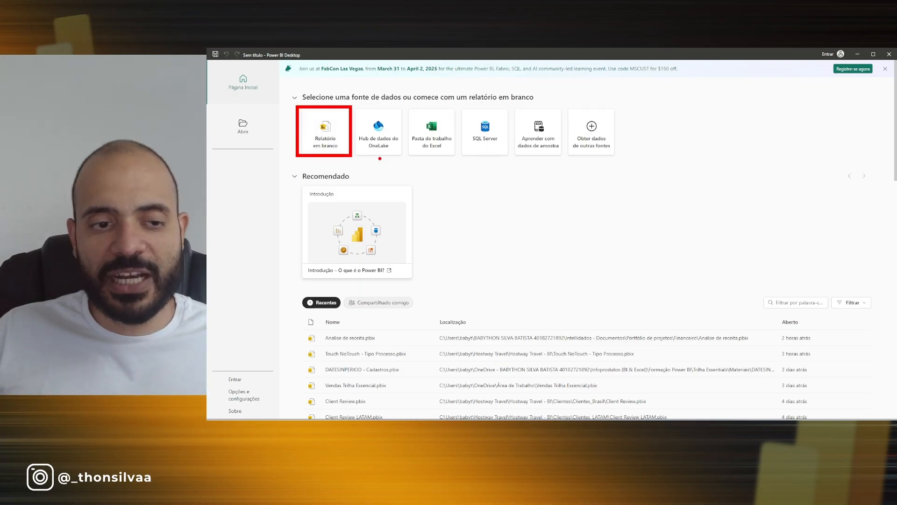
{"action": "left_click", "coordinate": [333, 146]}
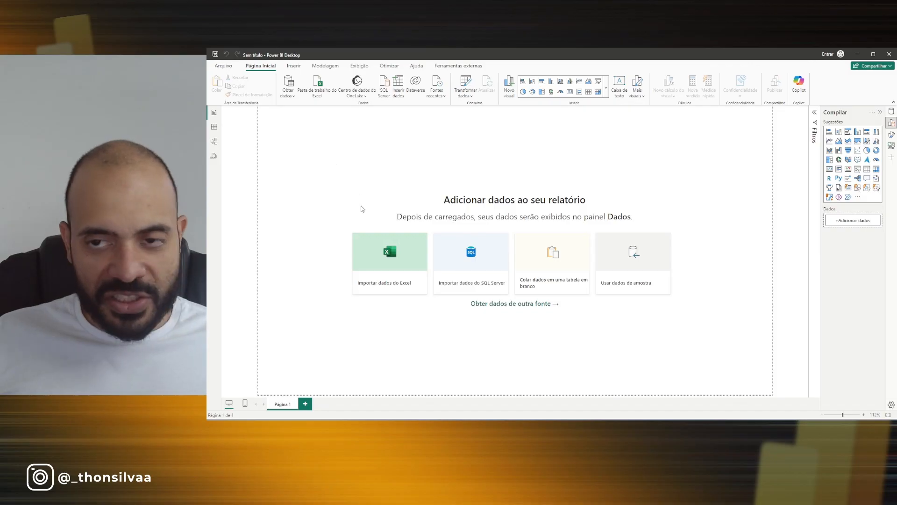
{"action": "left_click_drag", "start_coordinate": [265, 113], "coordinate": [369, 172]}
{"action": "left_click_drag", "start_coordinate": [382, 116], "coordinate": [512, 176]}
{"action": "mouse_move", "coordinate": [542, 129]}
{"action": "left_mouse_down"}
{"action": "mouse_move", "coordinate": [601, 156]}
{"action": "mouse_move", "coordinate": [774, 188]}
{"action": "left_mouse_up"}
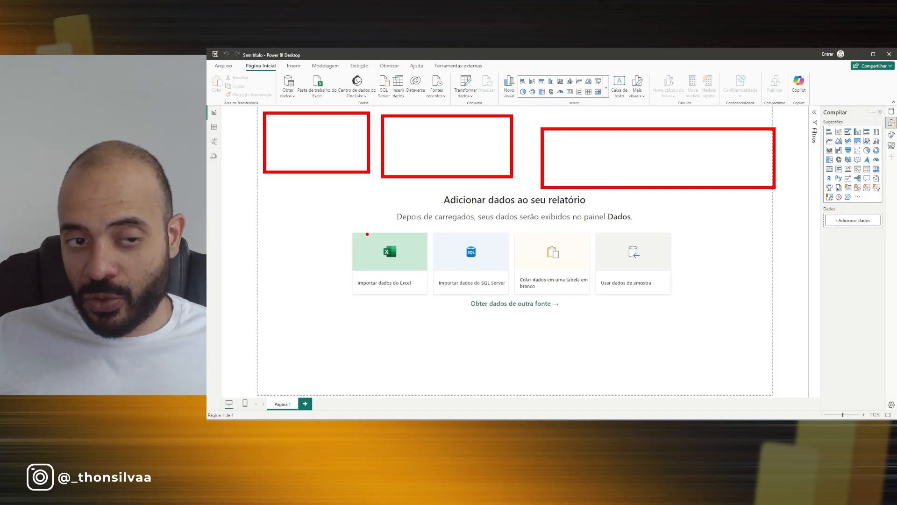
{"action": "left_click_drag", "start_coordinate": [308, 209], "coordinate": [528, 299]}
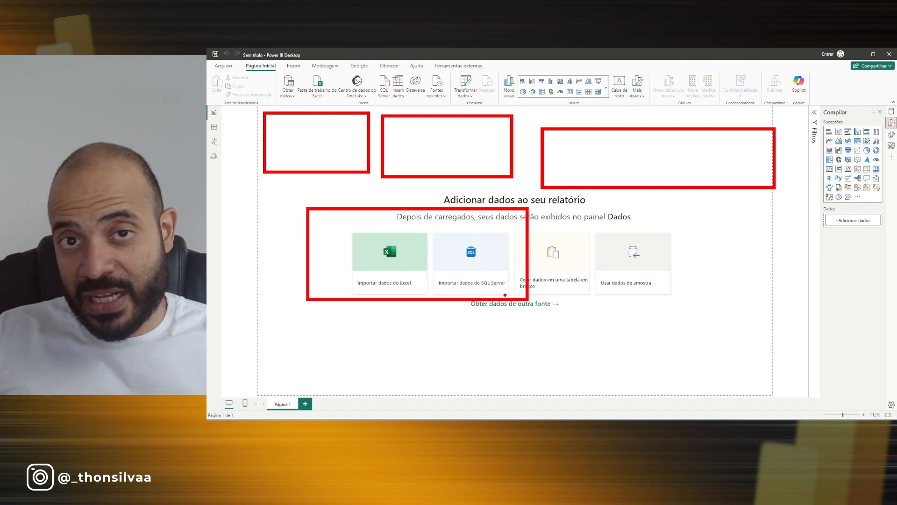
{"action": "key", "text": "Escape"}
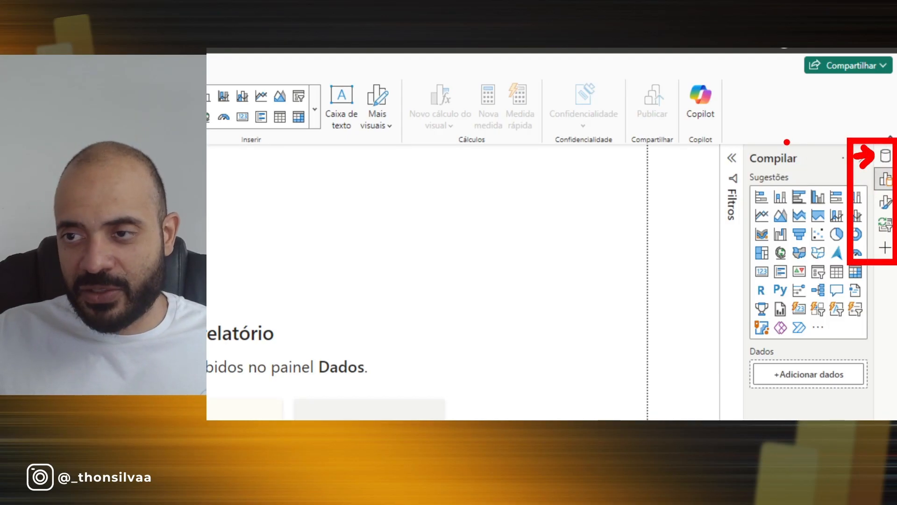
Show the Dados pane next to the Compilar pane
{"action": "left_click", "coordinate": [886, 158]}
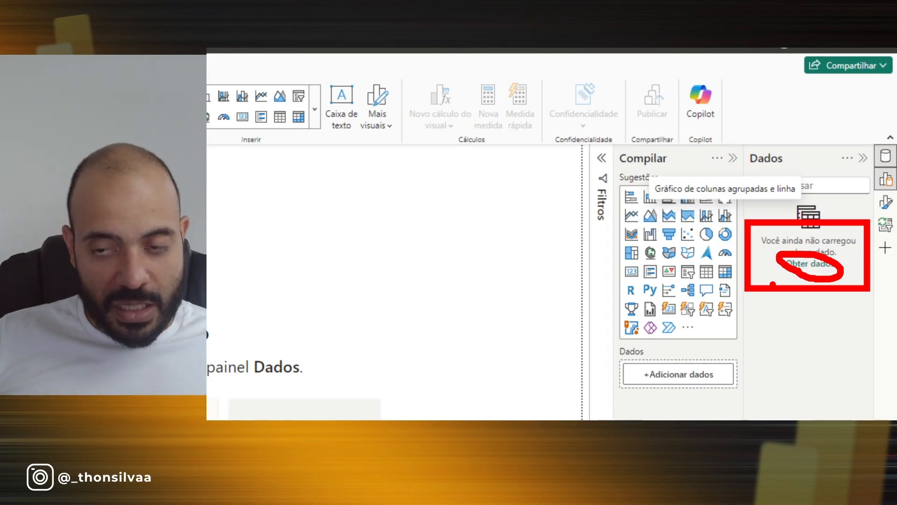
{"action": "key", "text": "Escape"}
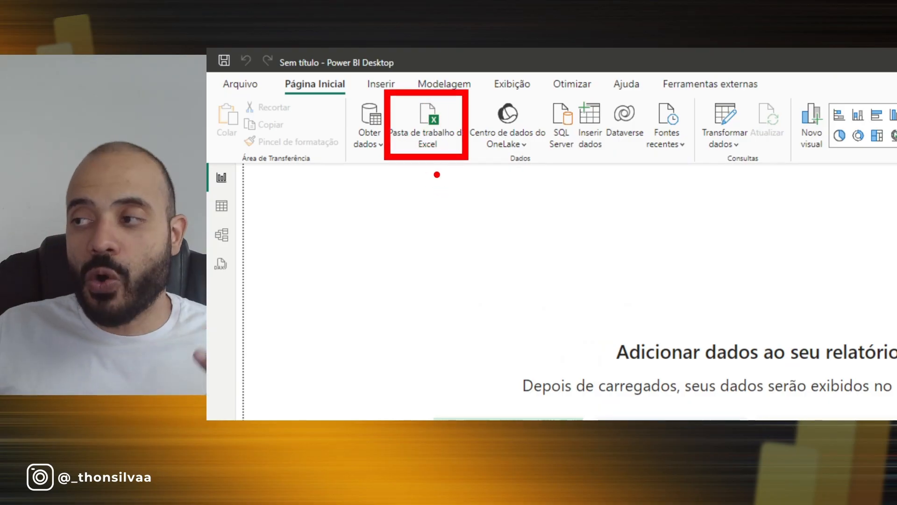
Open the full list of data connectors and browse the Arquivo, Banco de Dados, Microsoft Fabric and Power Platform categories
{"action": "left_click", "coordinate": [370, 146]}
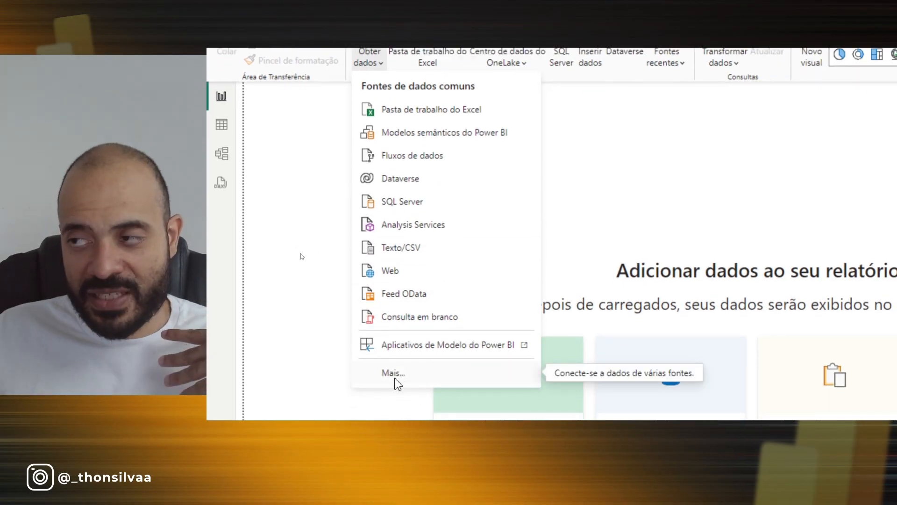
{"action": "left_click", "coordinate": [394, 373]}
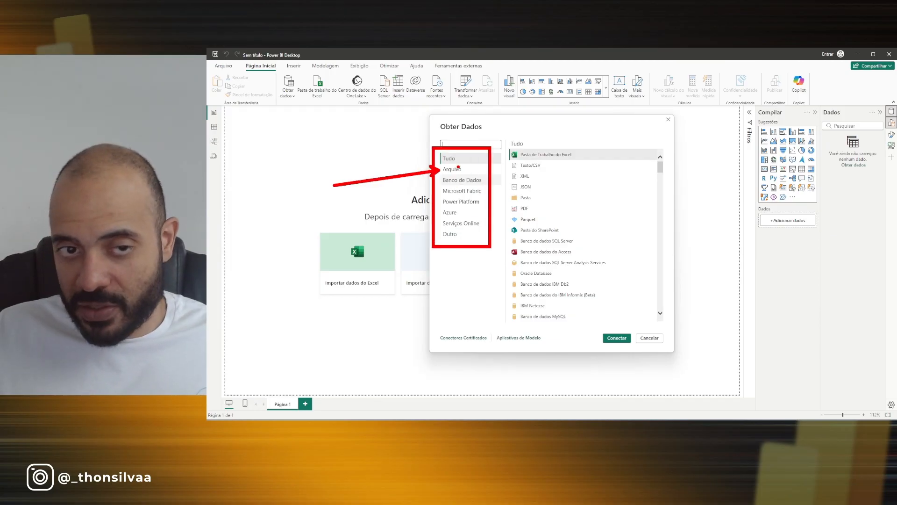
{"action": "left_click", "coordinate": [457, 169]}
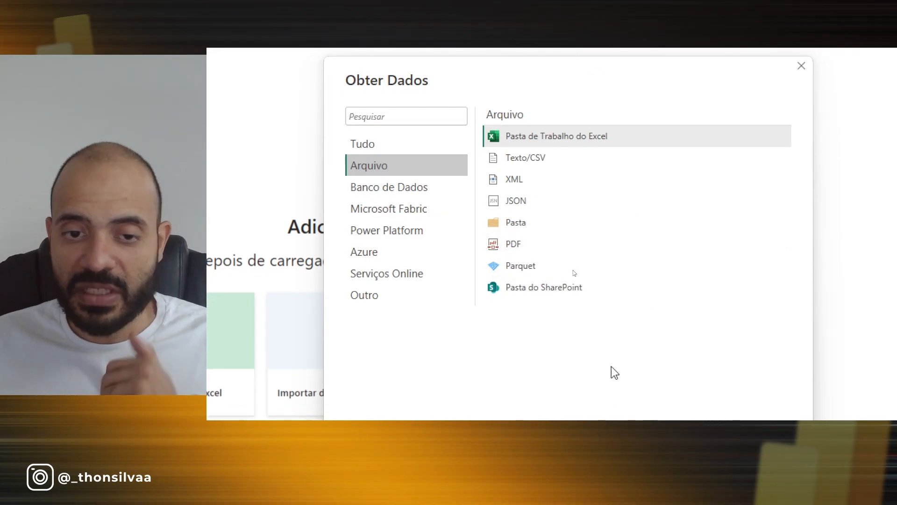
{"action": "left_click", "coordinate": [419, 191]}
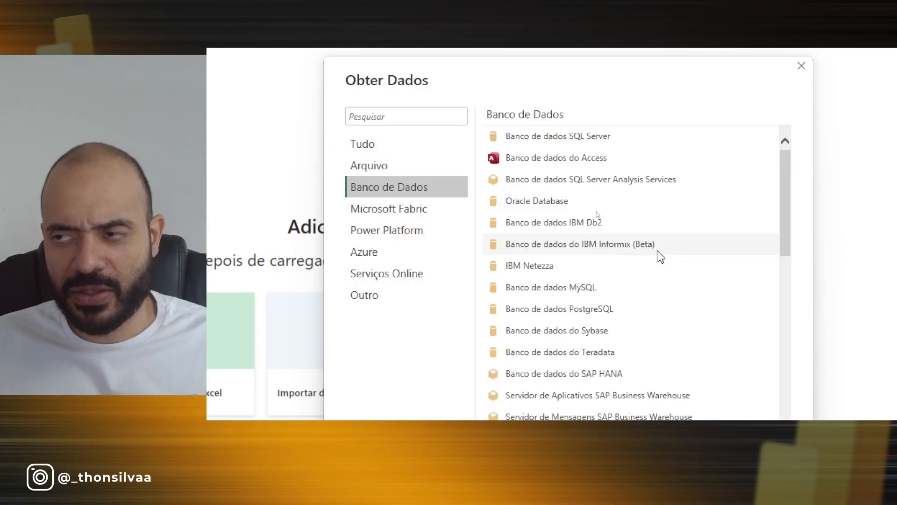
{"action": "scroll", "coordinate": [630, 205], "scroll_direction": "down", "scroll_amount": 10}
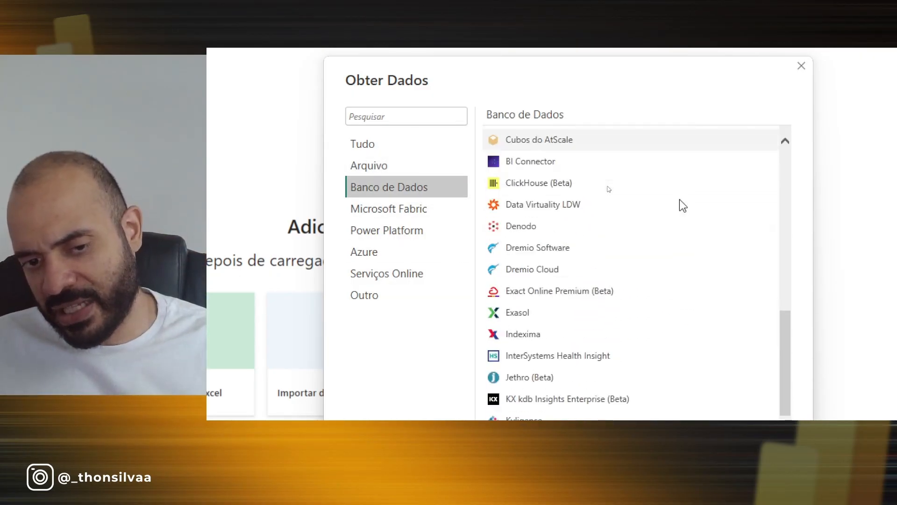
{"action": "scroll", "coordinate": [678, 200], "scroll_direction": "down", "scroll_amount": 2}
{"action": "scroll", "coordinate": [672, 196], "scroll_direction": "up", "scroll_amount": 12}
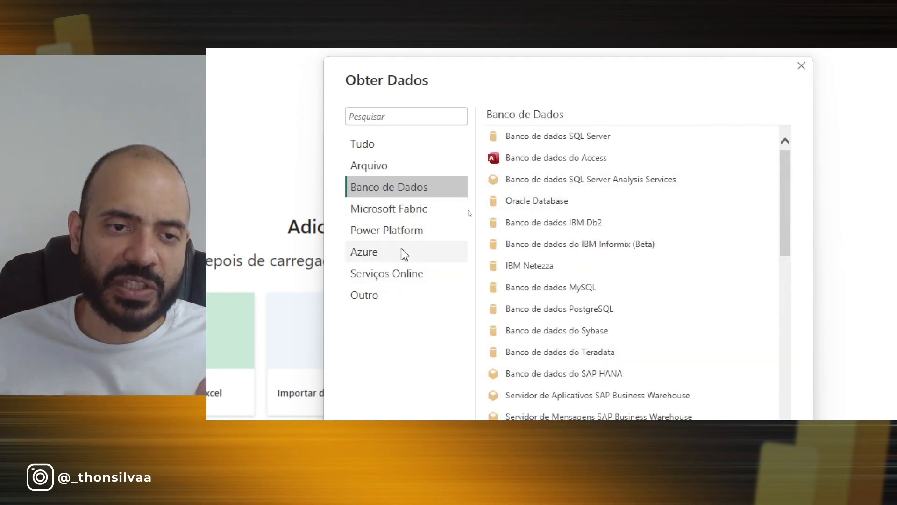
{"action": "left_click", "coordinate": [399, 211]}
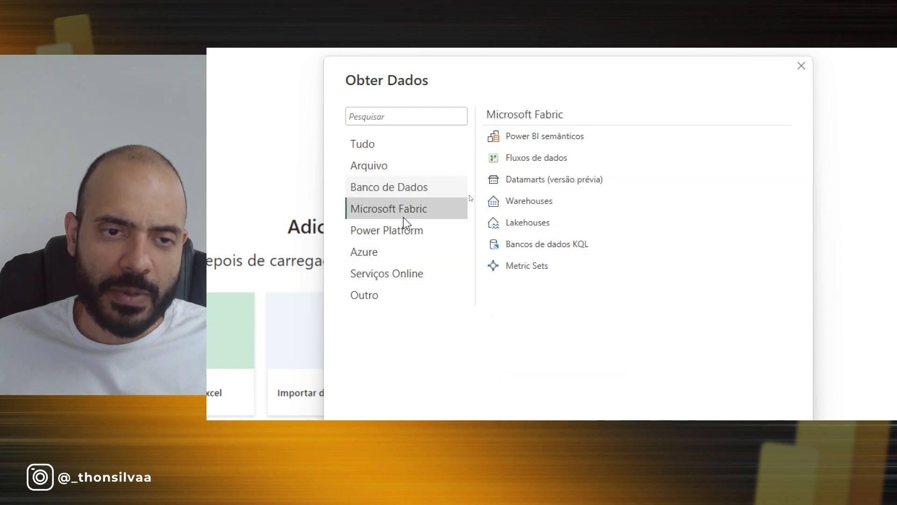
{"action": "left_click", "coordinate": [397, 234]}
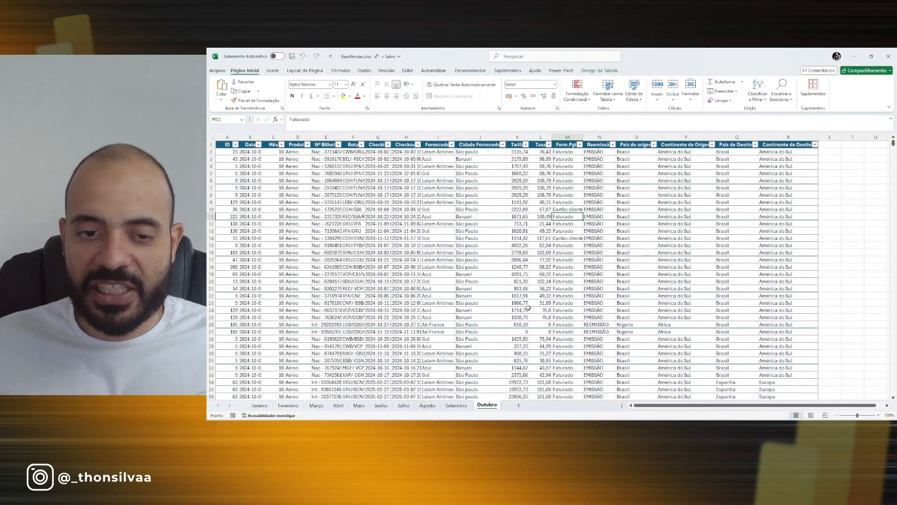
View the Janeiro sheet of the BaseVendas.xlsx workbook in Excel
{"action": "left_click", "coordinate": [258, 405]}
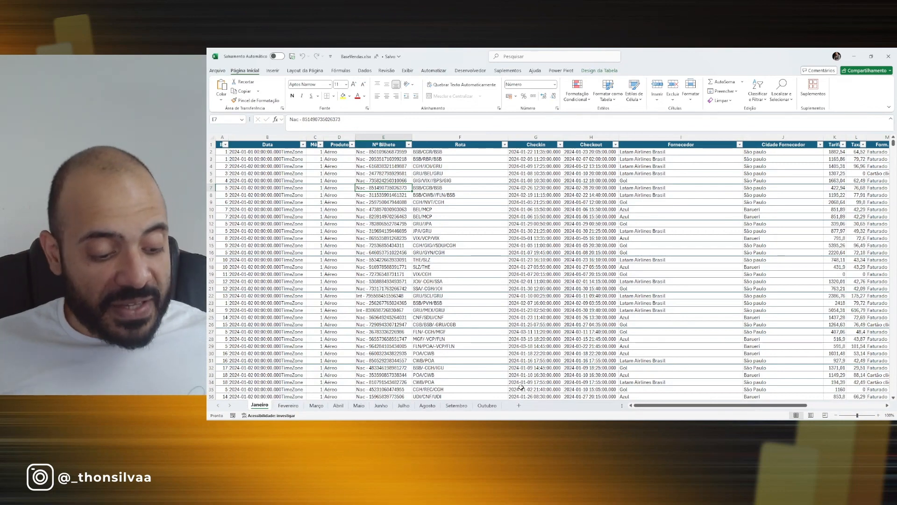
{"action": "mouse_move", "coordinate": [238, 387]}
{"action": "left_mouse_down"}
{"action": "mouse_move", "coordinate": [258, 406]}
{"action": "mouse_move", "coordinate": [516, 415]}
{"action": "left_mouse_up"}
{"action": "mouse_move", "coordinate": [492, 159]}
{"action": "left_mouse_down"}
{"action": "mouse_move", "coordinate": [582, 214]}
{"action": "mouse_move", "coordinate": [682, 311]}
{"action": "left_mouse_up"}
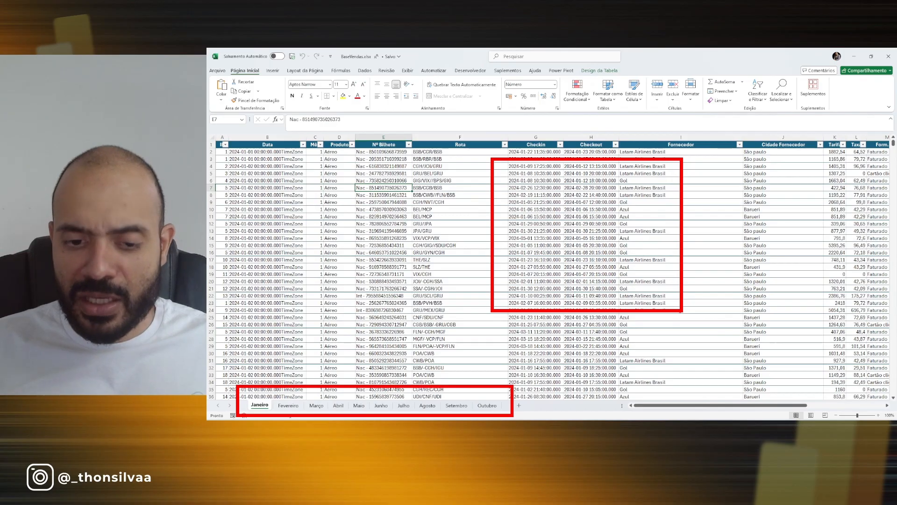
{"action": "left_click_drag", "start_coordinate": [669, 360], "coordinate": [547, 376]}
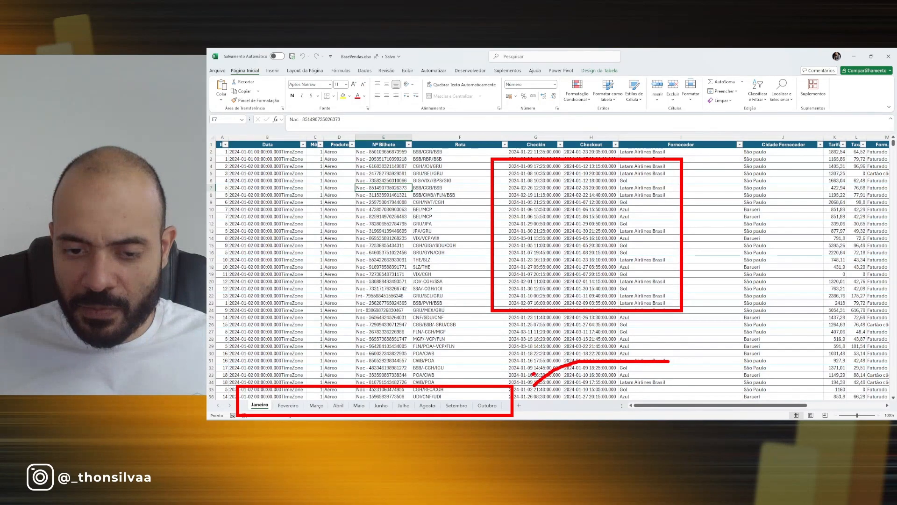
{"action": "mouse_move", "coordinate": [783, 162]}
{"action": "left_mouse_down"}
{"action": "mouse_move", "coordinate": [766, 229]}
{"action": "mouse_move", "coordinate": [708, 229]}
{"action": "left_mouse_up"}
{"action": "mouse_move", "coordinate": [715, 211]}
{"action": "left_mouse_down"}
{"action": "mouse_move", "coordinate": [691, 236]}
{"action": "mouse_move", "coordinate": [738, 267]}
{"action": "left_mouse_up"}
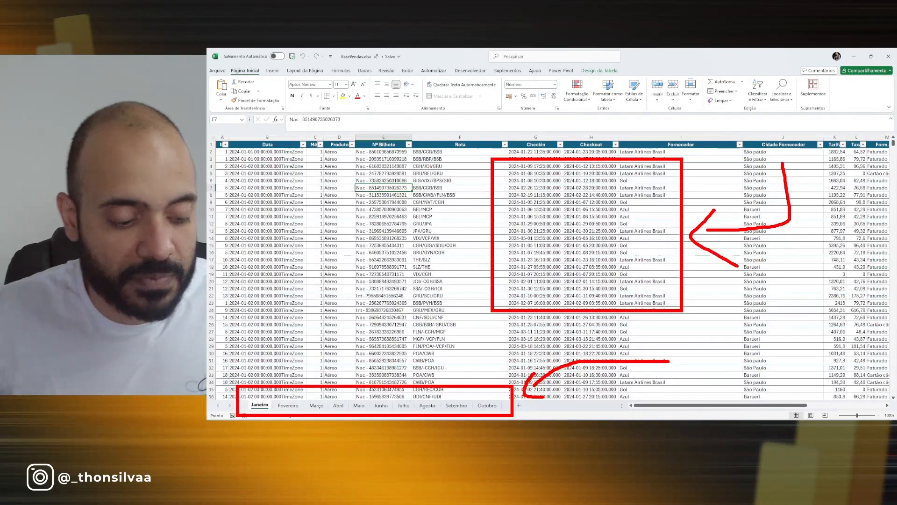
{"action": "key", "text": "Escape"}
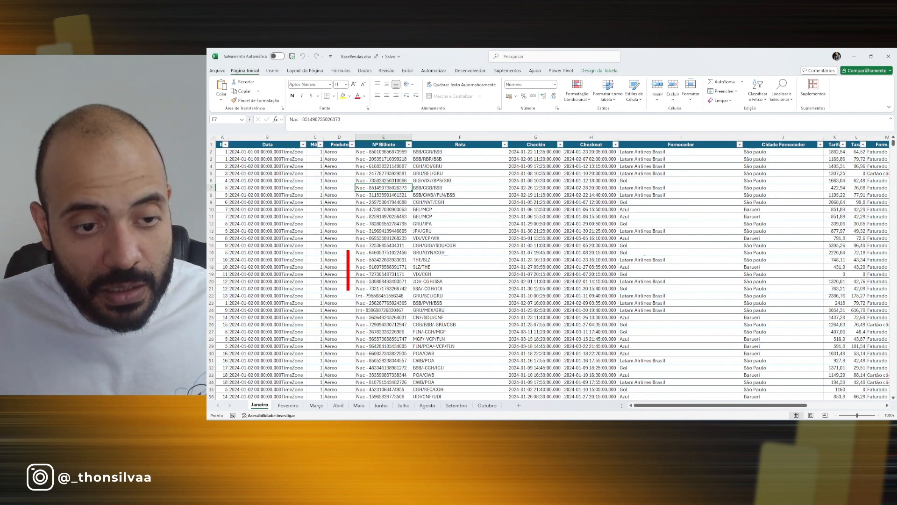
{"action": "type", "text": "sheets"}
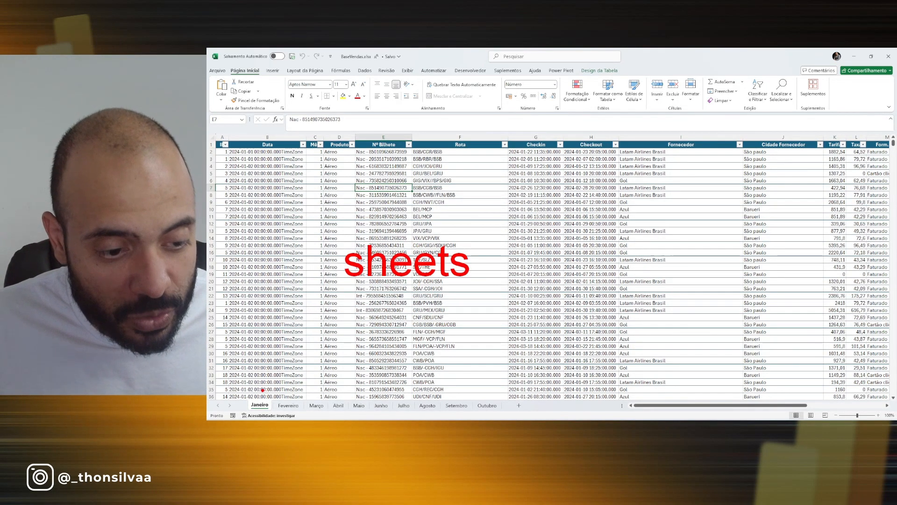
{"action": "mouse_move", "coordinate": [243, 384]}
{"action": "left_mouse_down"}
{"action": "mouse_move", "coordinate": [401, 417]}
{"action": "mouse_move", "coordinate": [513, 418]}
{"action": "left_mouse_up"}
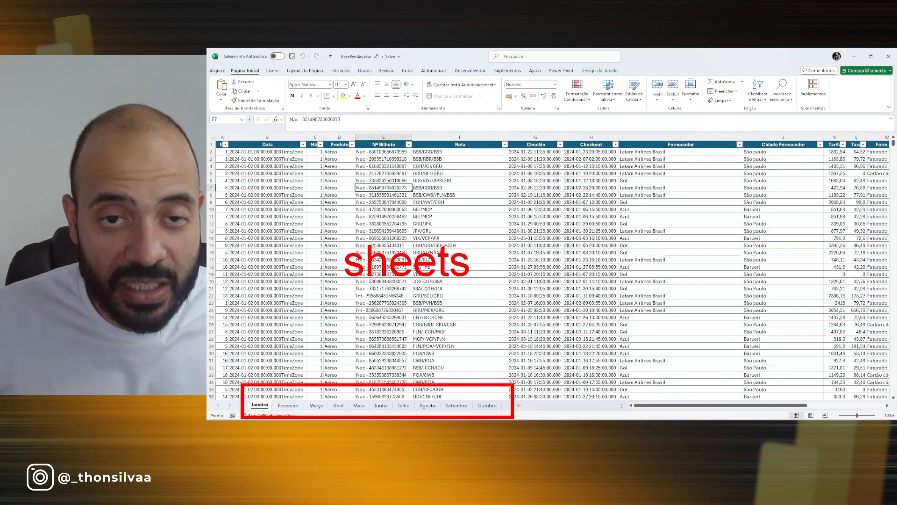
{"action": "key", "text": "Escape"}
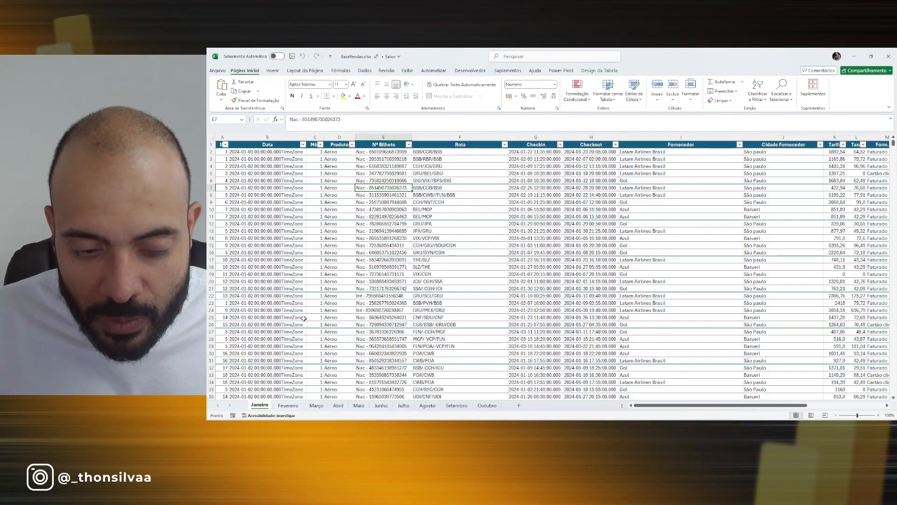
{"action": "left_click", "coordinate": [429, 246]}
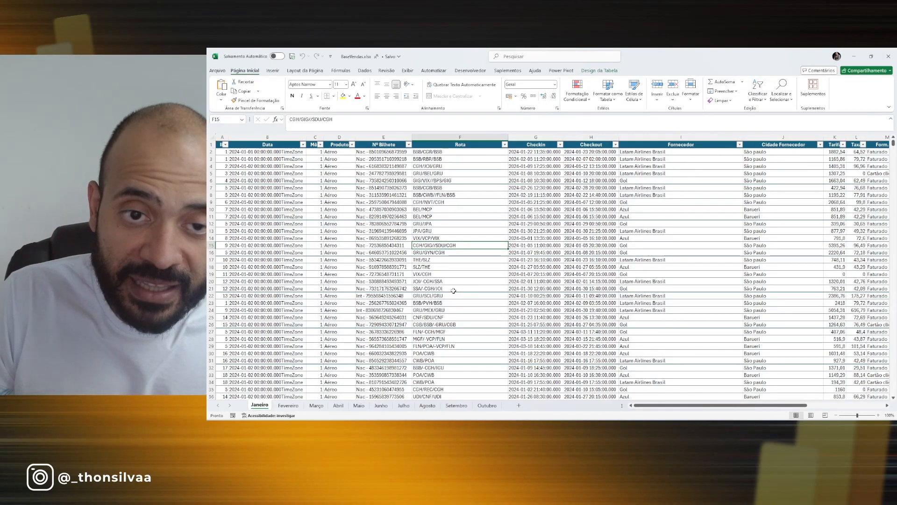
{"action": "left_click", "coordinate": [441, 267]}
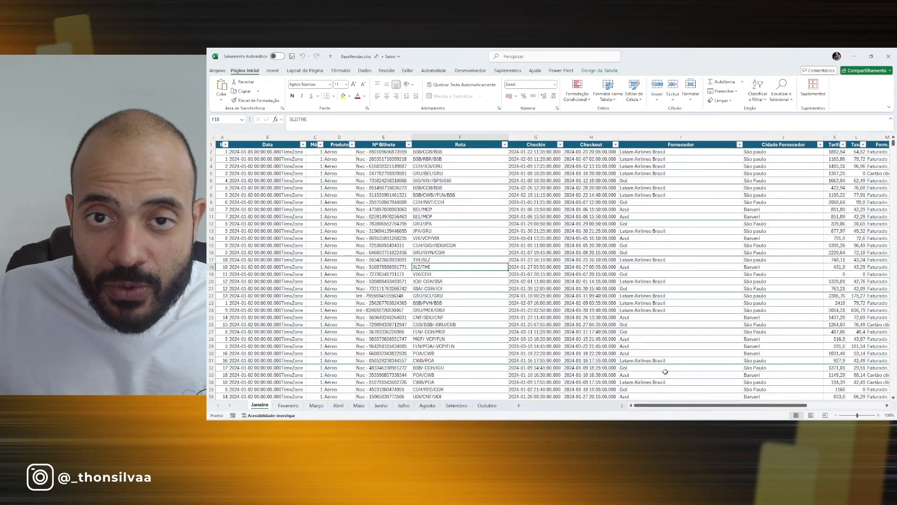
{"action": "left_click", "coordinate": [595, 374]}
{"action": "left_click", "coordinate": [526, 237]}
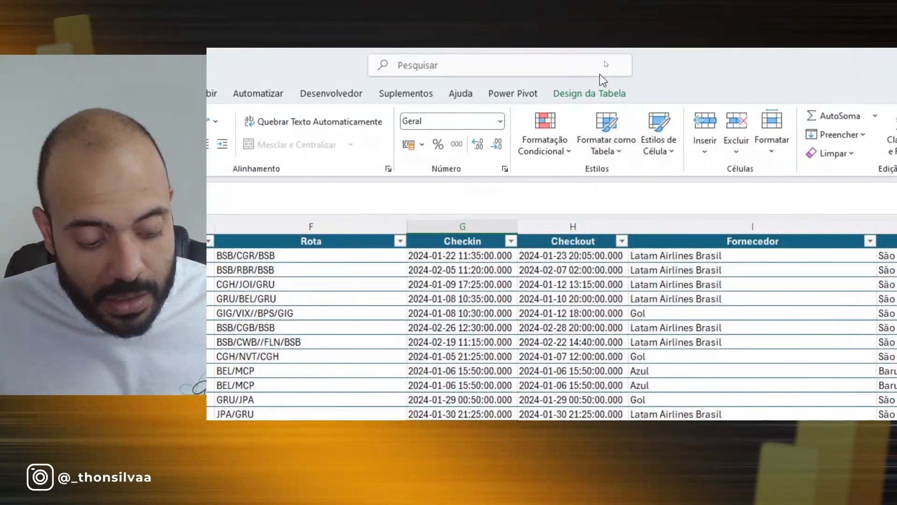
{"action": "key", "text": "ctrl+2"}
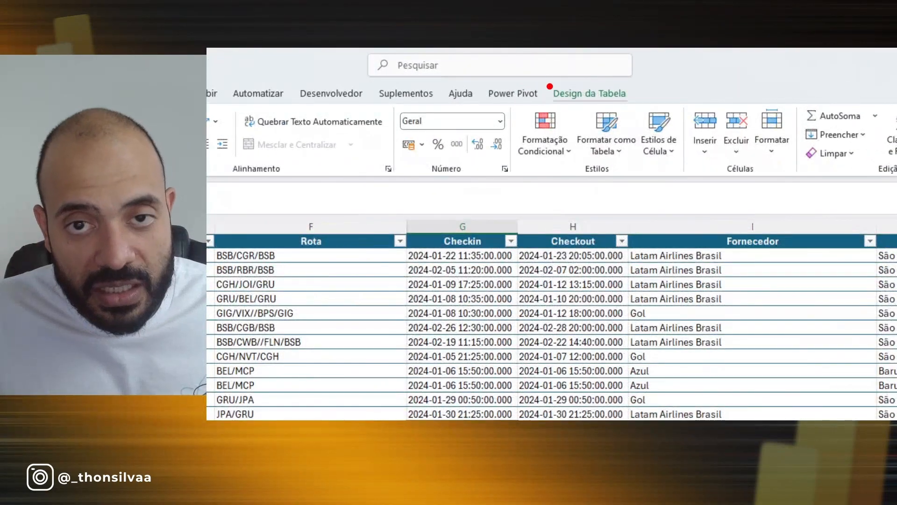
{"action": "left_click_drag", "start_coordinate": [550, 80], "coordinate": [642, 106]}
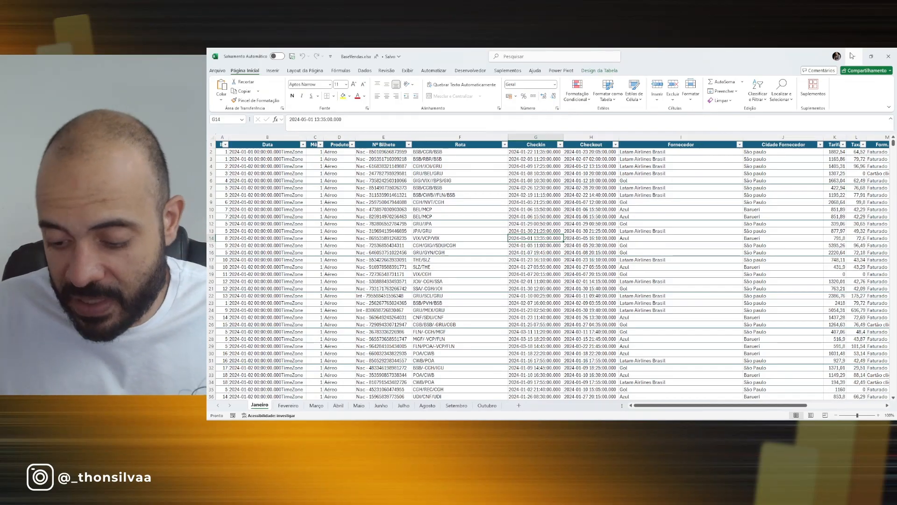
Close the BaseVendas.xlsx workbook in Excel and dismiss the Obter Dados dialog back in Power BI Desktop
{"action": "left_click", "coordinate": [887, 59]}
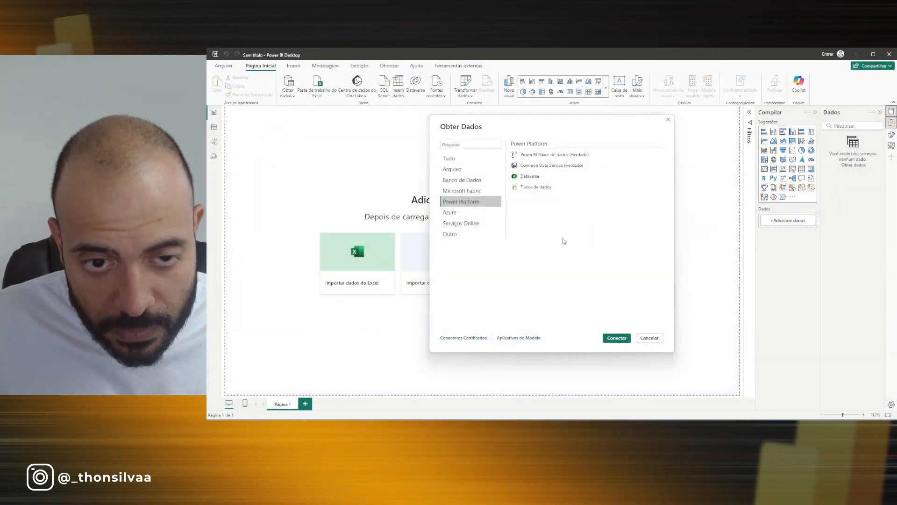
{"action": "left_click", "coordinate": [458, 173]}
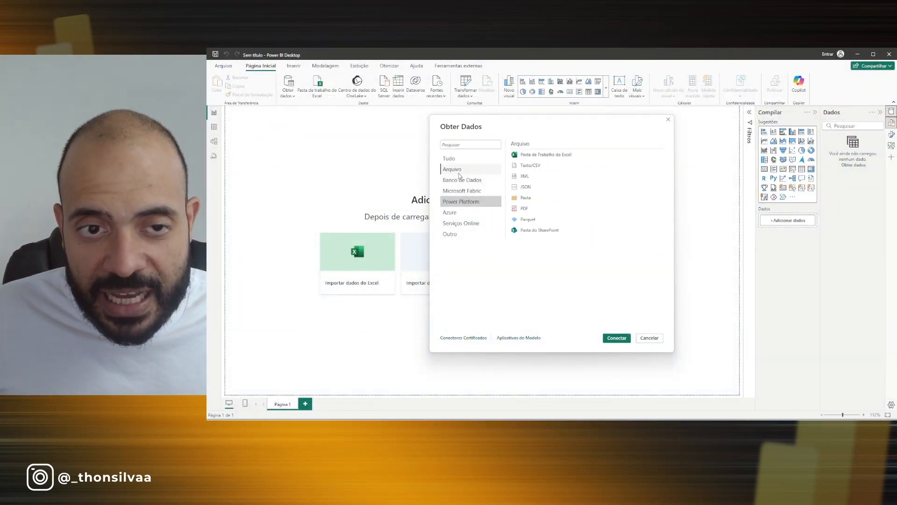
{"action": "left_click", "coordinate": [649, 338]}
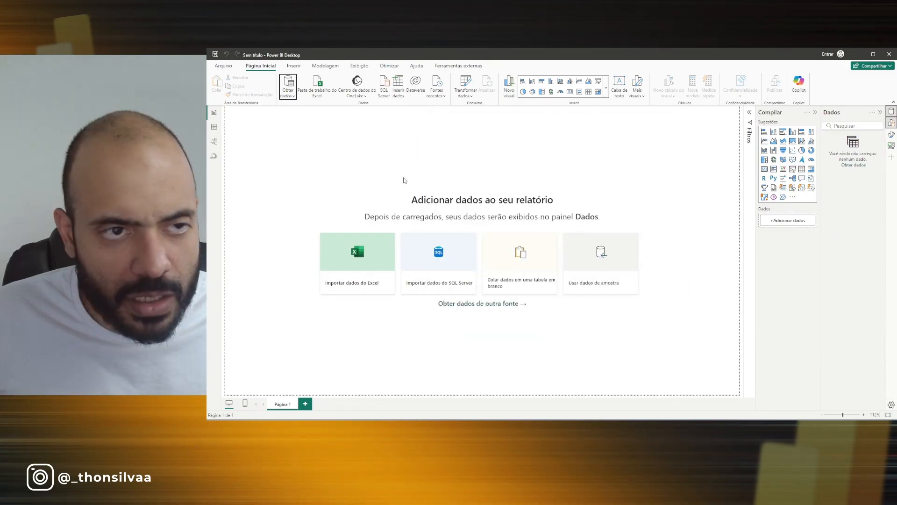
Connect to the BaseVendas.xlsx workbook as an Excel data source
{"action": "left_click", "coordinate": [293, 97]}
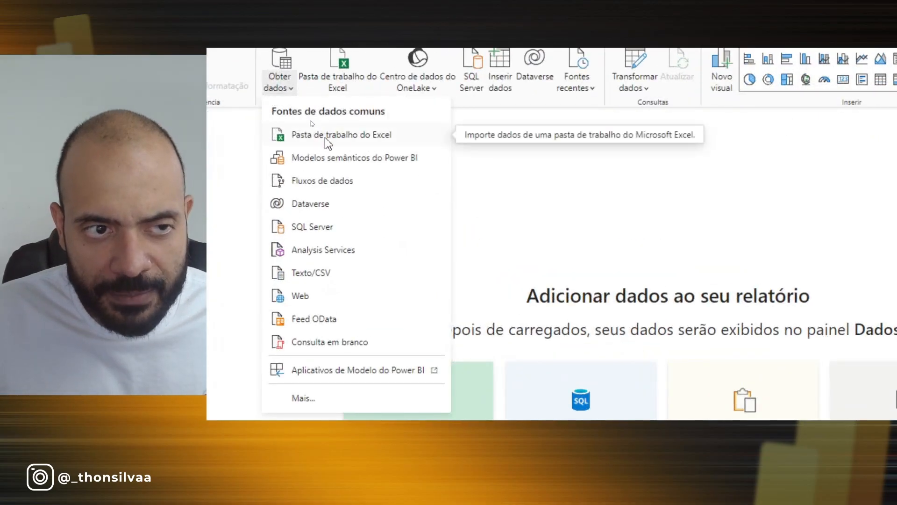
{"action": "left_click", "coordinate": [379, 137]}
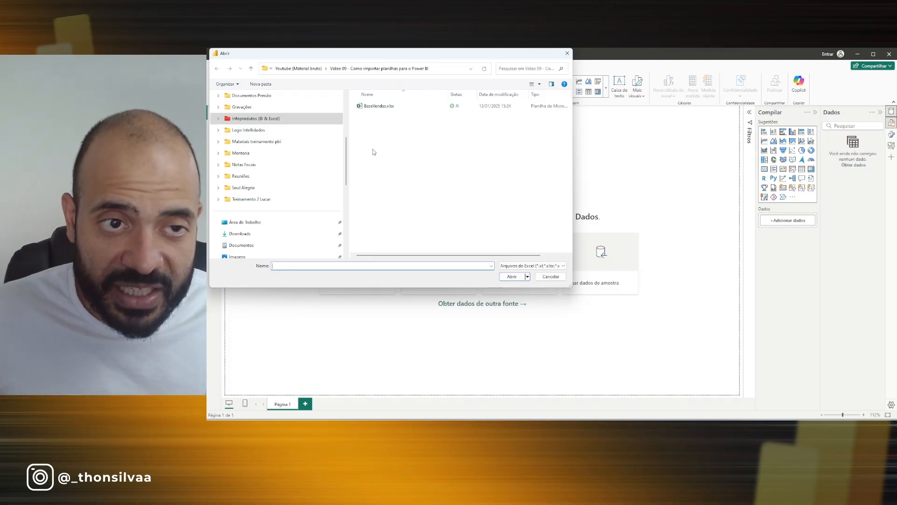
{"action": "left_click", "coordinate": [378, 106]}
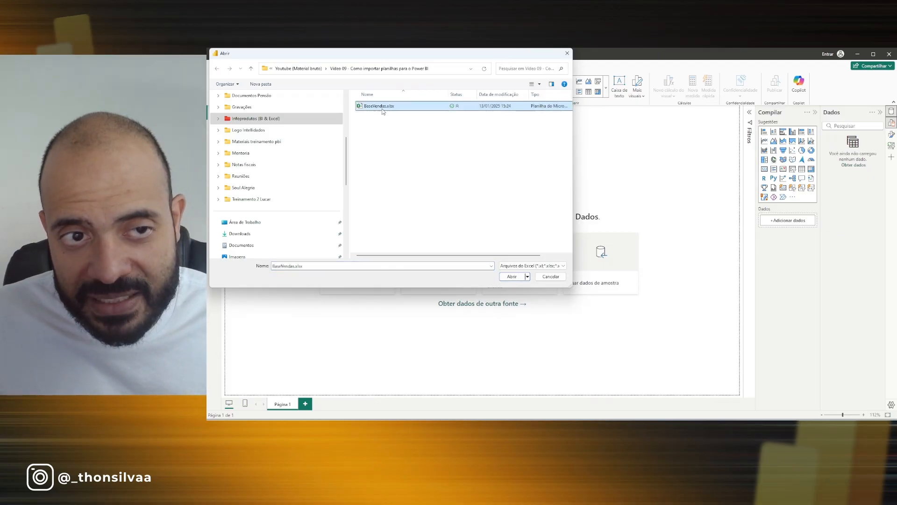
{"action": "left_click", "coordinate": [510, 277]}
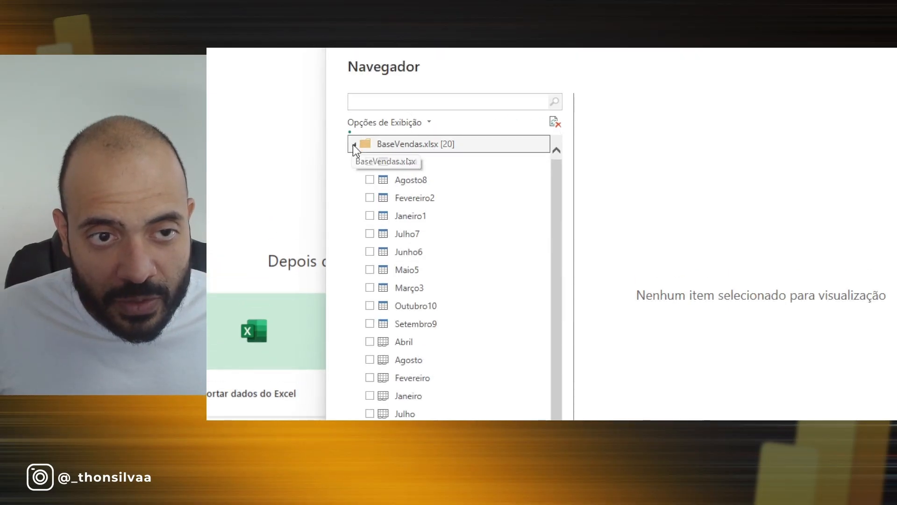
Examine the tables and sheets listed under BaseVendas.xlsx in the Navegador, collapsing and re-expanding the workbook
{"action": "left_click", "coordinate": [353, 144]}
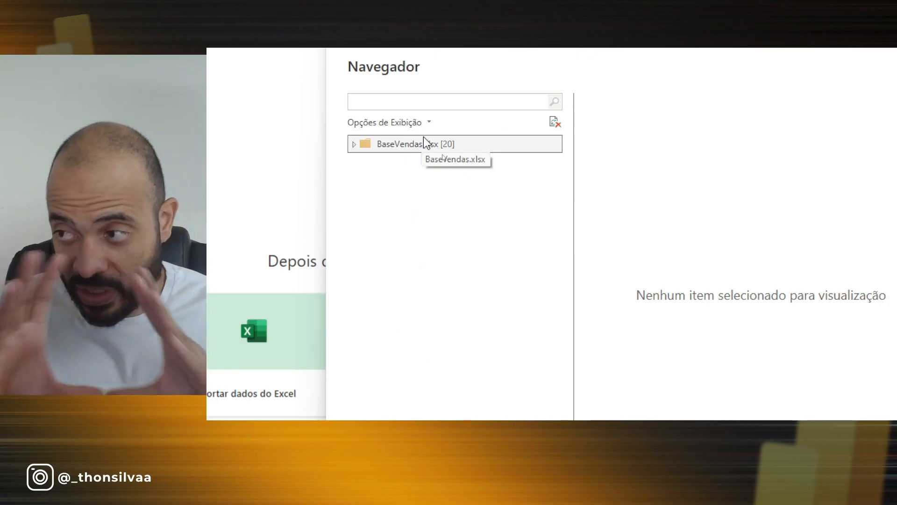
{"action": "left_click", "coordinate": [354, 144]}
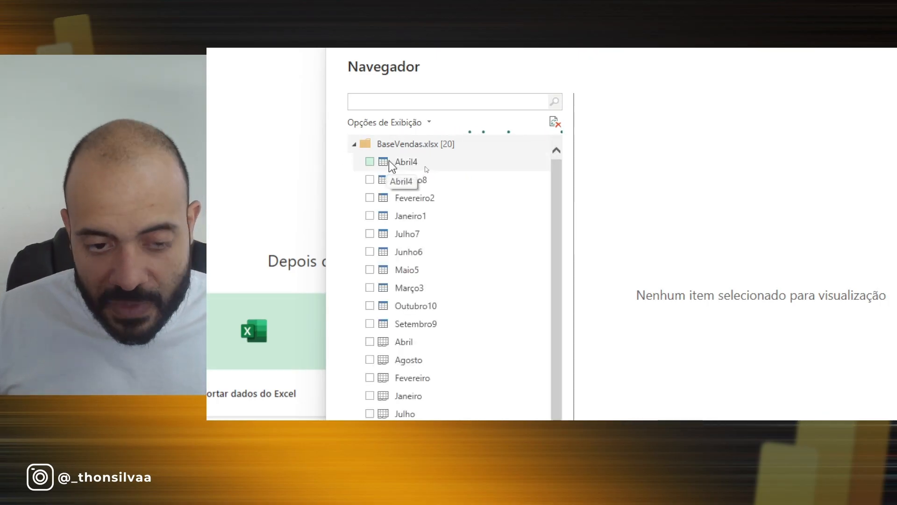
{"action": "scroll", "coordinate": [467, 173], "scroll_direction": "down", "scroll_amount": 1}
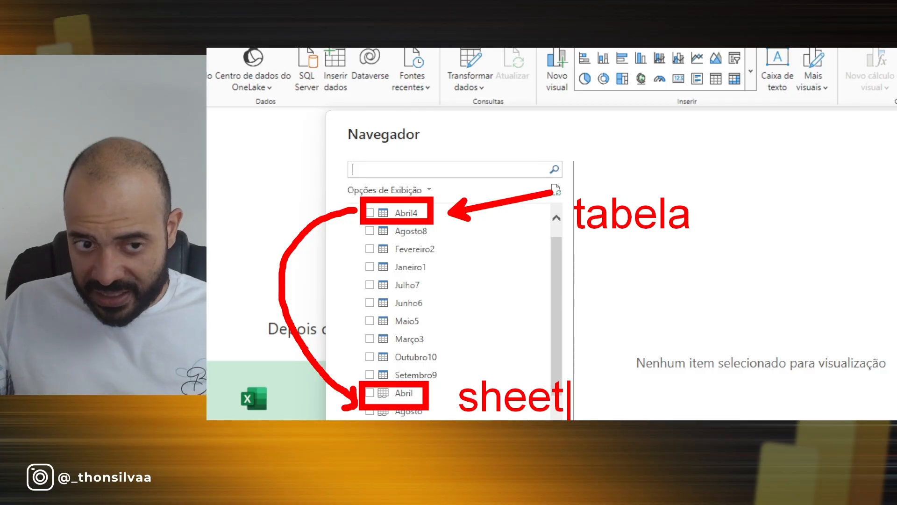
{"action": "key", "text": "Escape"}
{"action": "key", "text": "Escape"}
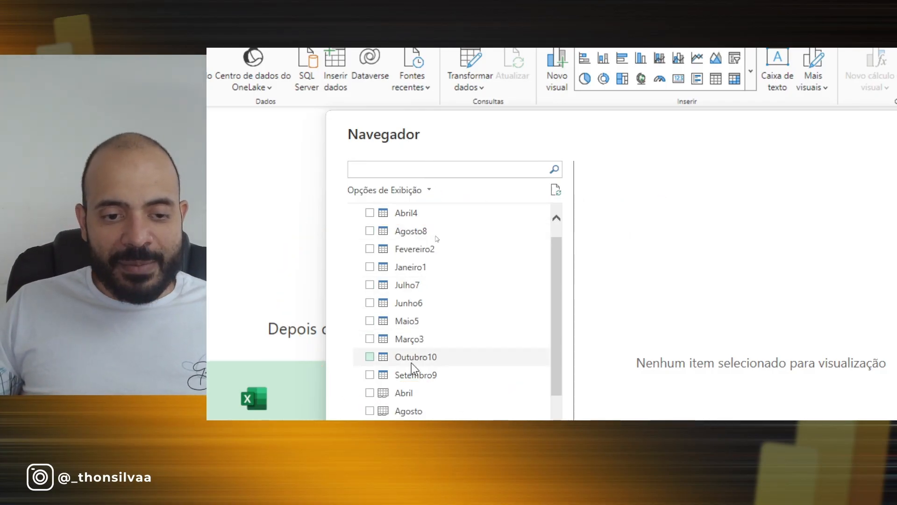
Select the Abril4, Agosto8, Fevereiro2 and Janeiro1 tables for import
{"action": "left_click", "coordinate": [370, 212]}
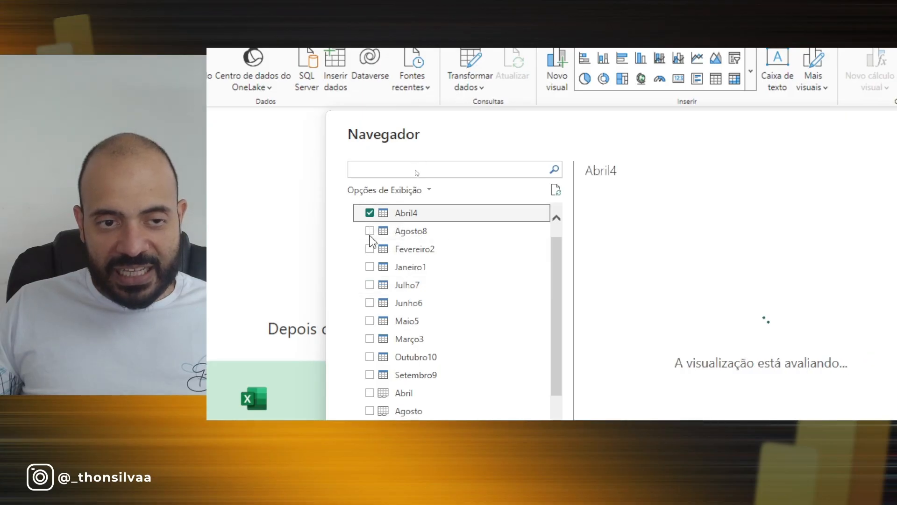
{"action": "left_click", "coordinate": [370, 231]}
{"action": "left_click", "coordinate": [370, 248]}
{"action": "left_click", "coordinate": [370, 267]}
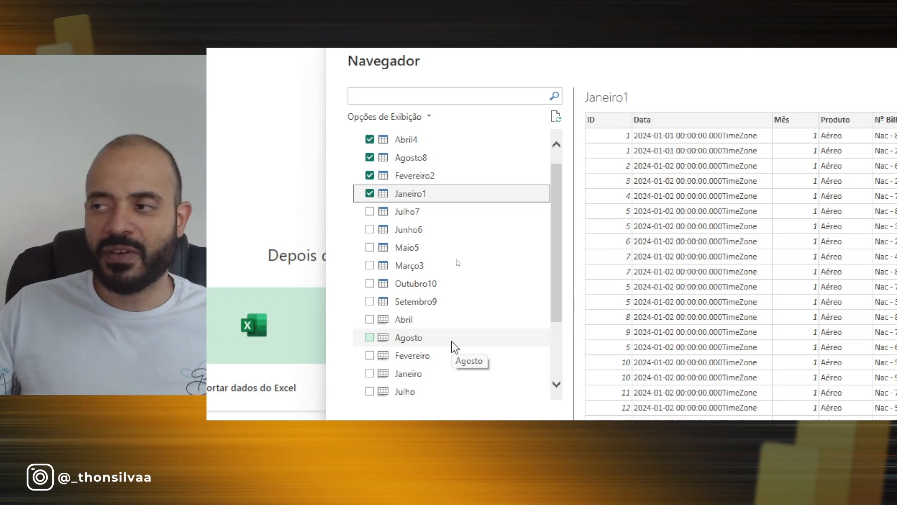
Deselect Janeiro1, Fevereiro2 and Agosto8, and load the remaining Abril4 table into the Power Query editor for transformation
{"action": "left_click", "coordinate": [369, 192]}
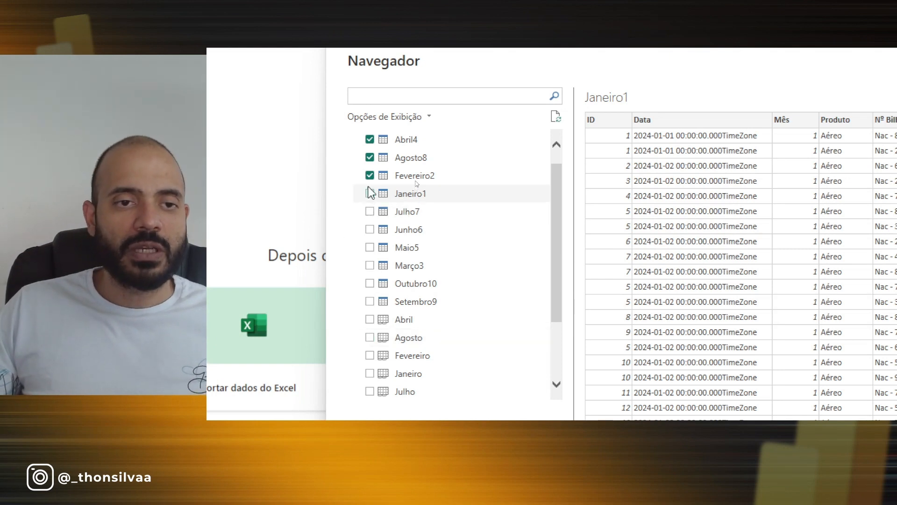
{"action": "left_click", "coordinate": [369, 175]}
{"action": "left_click", "coordinate": [371, 157]}
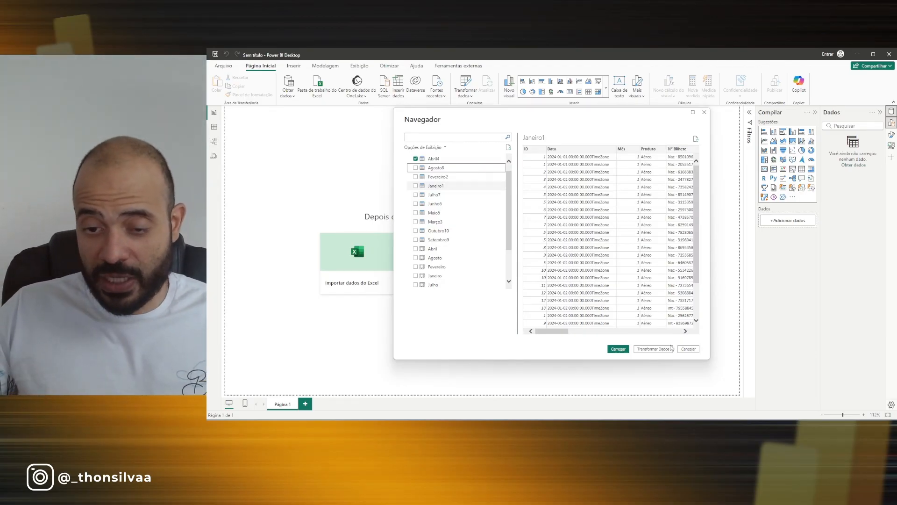
{"action": "left_click", "coordinate": [649, 350]}
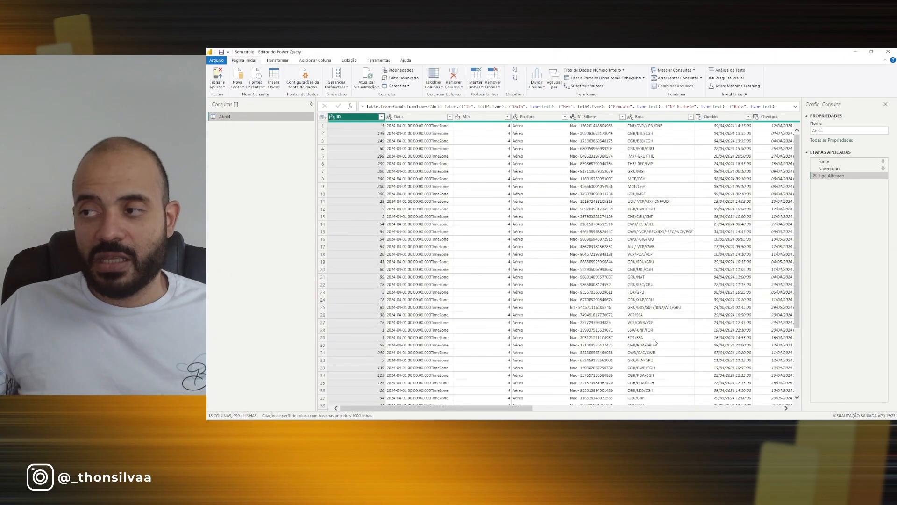
Reduce the Power Query editor to a floating window over the report, move it slightly and maximize it again
{"action": "left_click", "coordinate": [873, 52]}
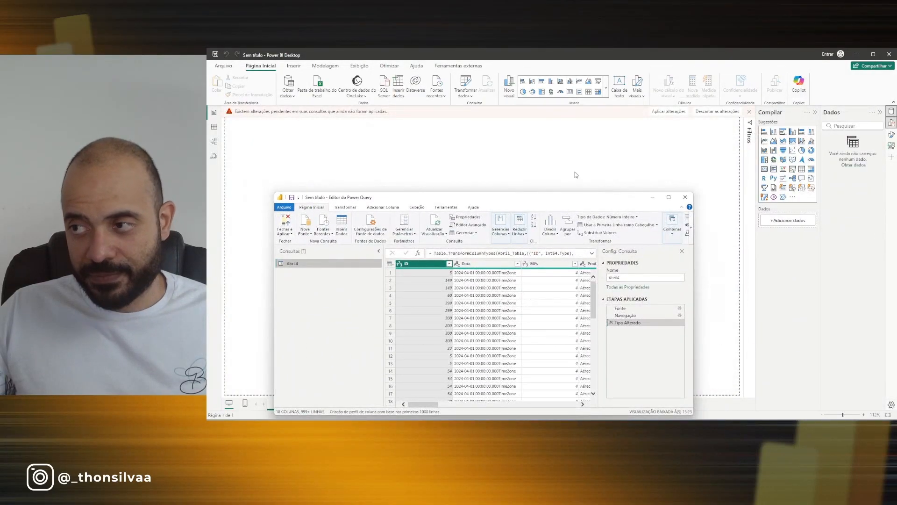
{"action": "left_click_drag", "start_coordinate": [514, 193], "coordinate": [554, 205]}
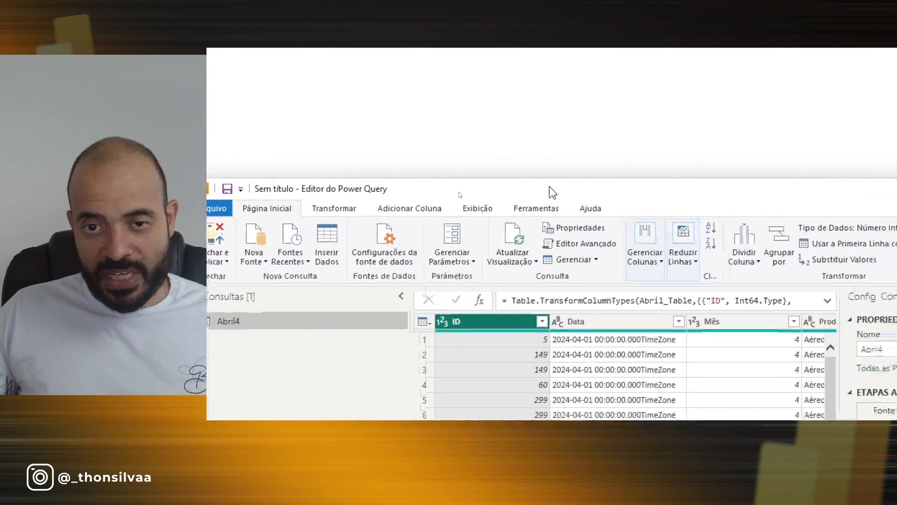
{"action": "left_click", "coordinate": [855, 132]}
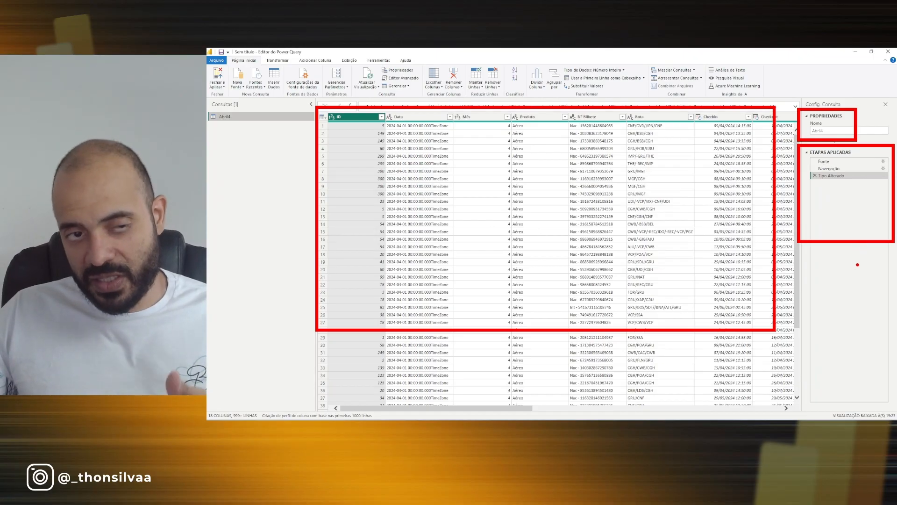
{"action": "key", "text": "Escape"}
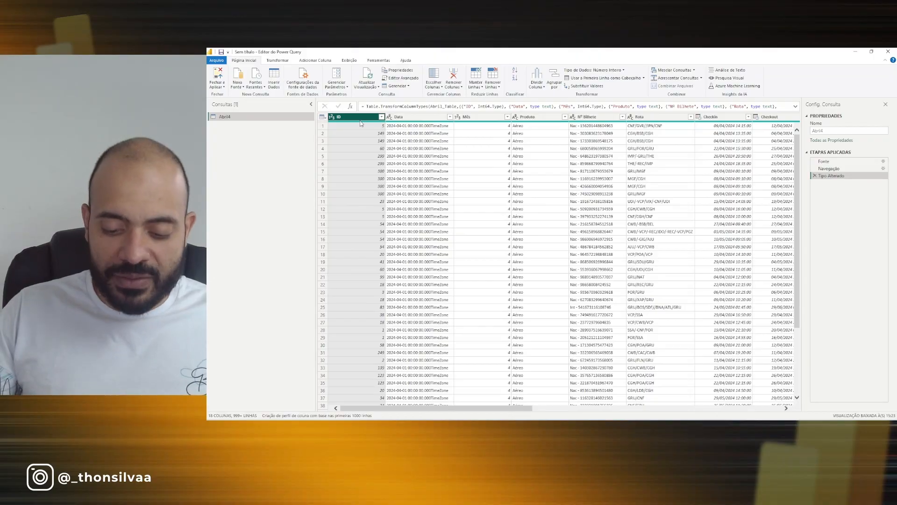
Remove the ID column, compare the Tipo Alterado and Colunas Removidas steps, and delete the column removal step
{"action": "key", "text": "Delete"}
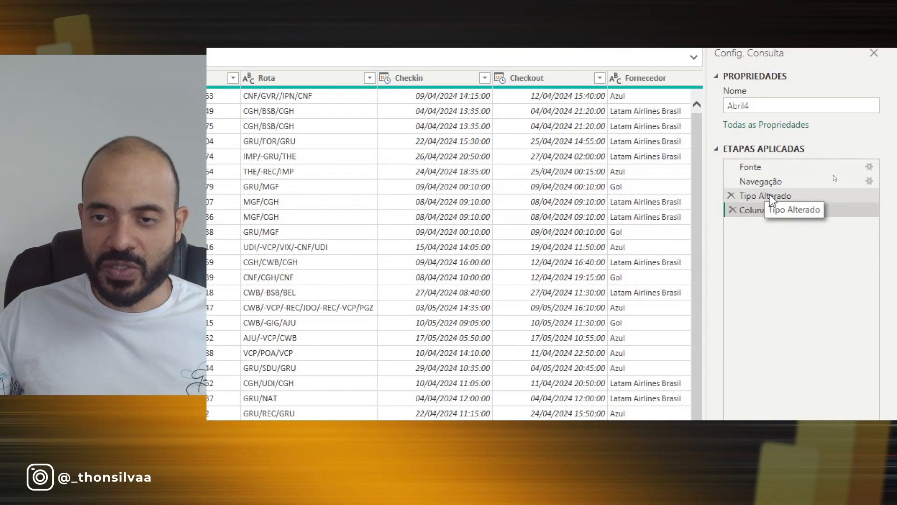
{"action": "left_click", "coordinate": [772, 200]}
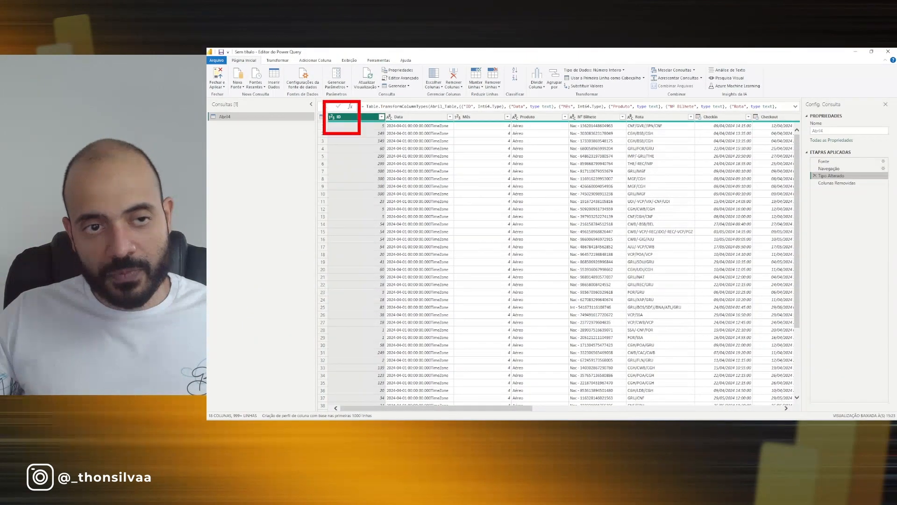
{"action": "left_click", "coordinate": [827, 183]}
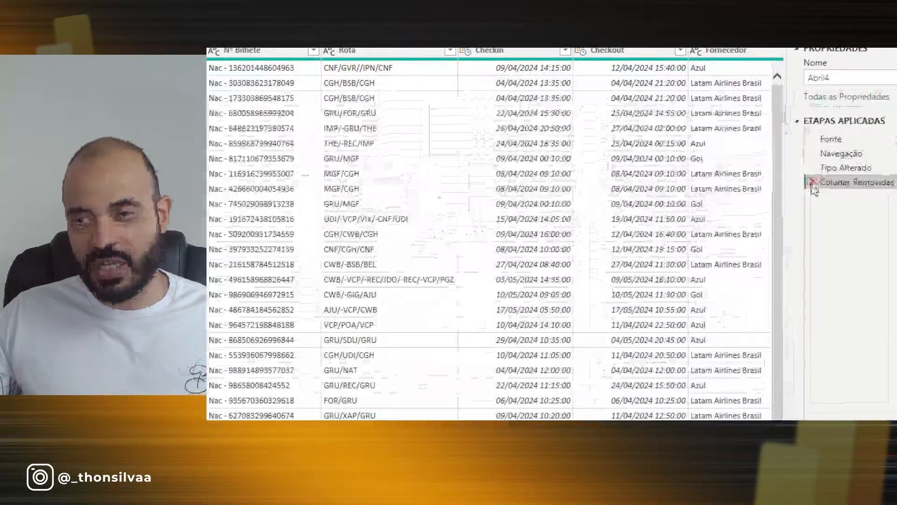
{"action": "left_click", "coordinate": [814, 183]}
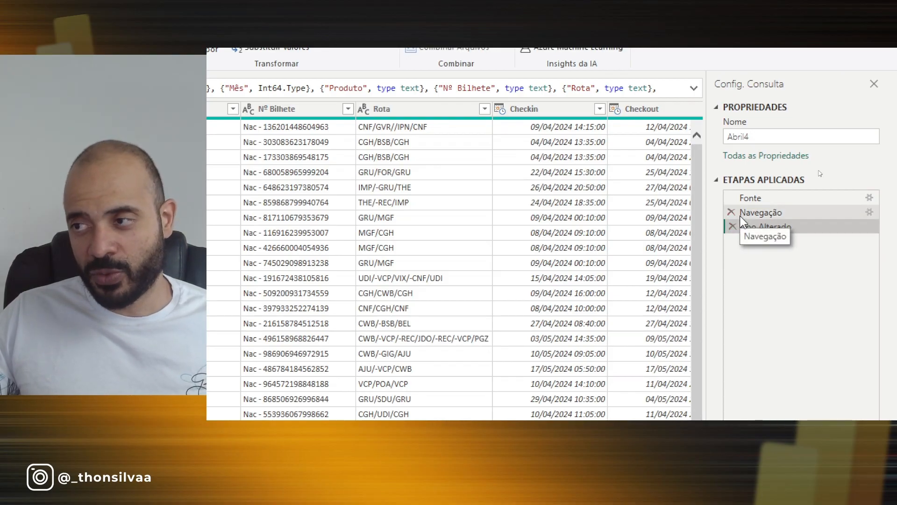
Delete the Tipo Alterado and Navegação applied steps so that only Fonte is left in the query
{"action": "left_click", "coordinate": [728, 227]}
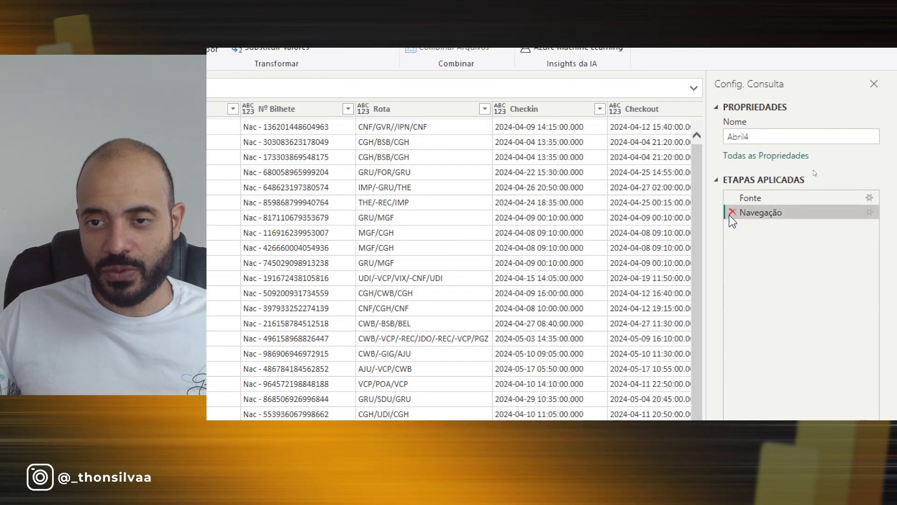
{"action": "left_click", "coordinate": [728, 213]}
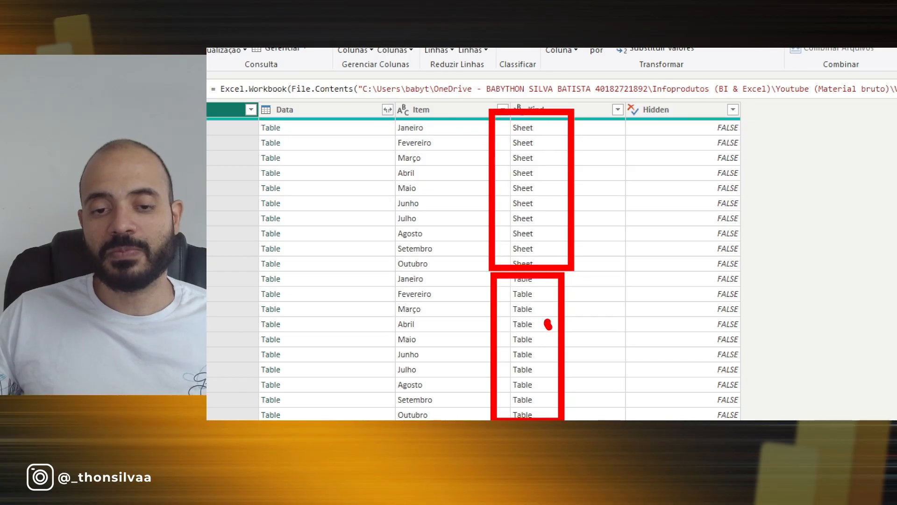
{"action": "key", "text": "Escape"}
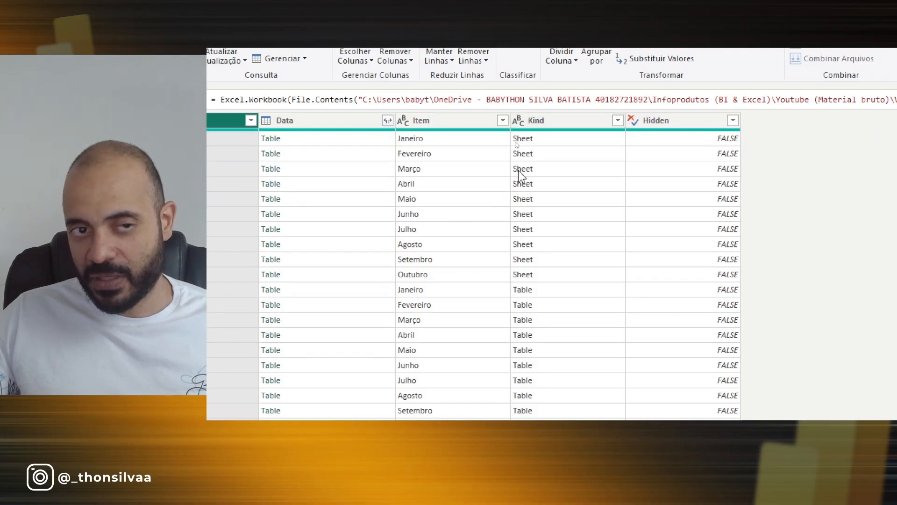
{"action": "left_click", "coordinate": [617, 120]}
{"action": "left_click", "coordinate": [655, 204]}
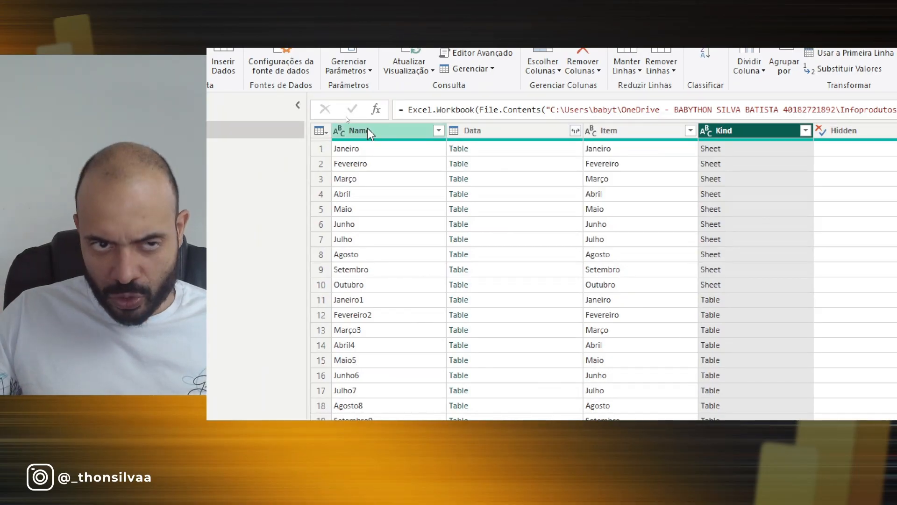
{"action": "left_click_drag", "start_coordinate": [329, 143], "coordinate": [378, 177]}
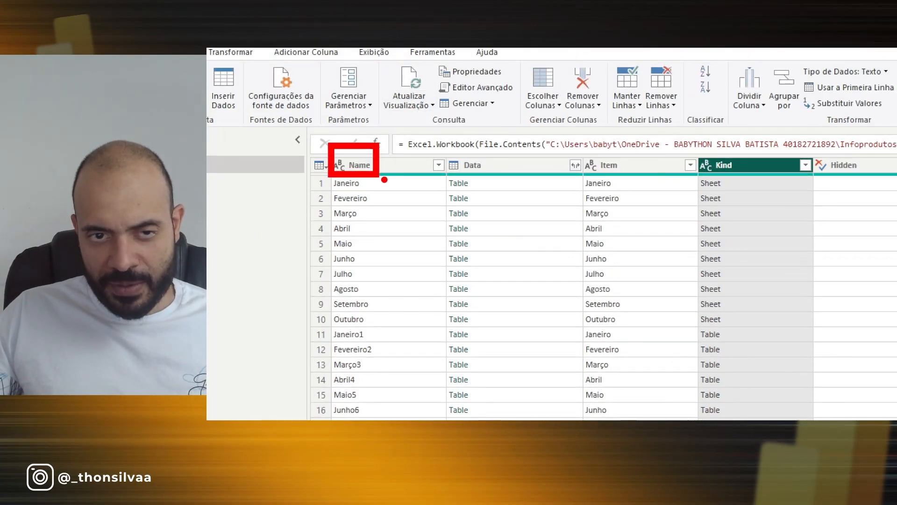
{"action": "left_click_drag", "start_coordinate": [445, 151], "coordinate": [487, 176]}
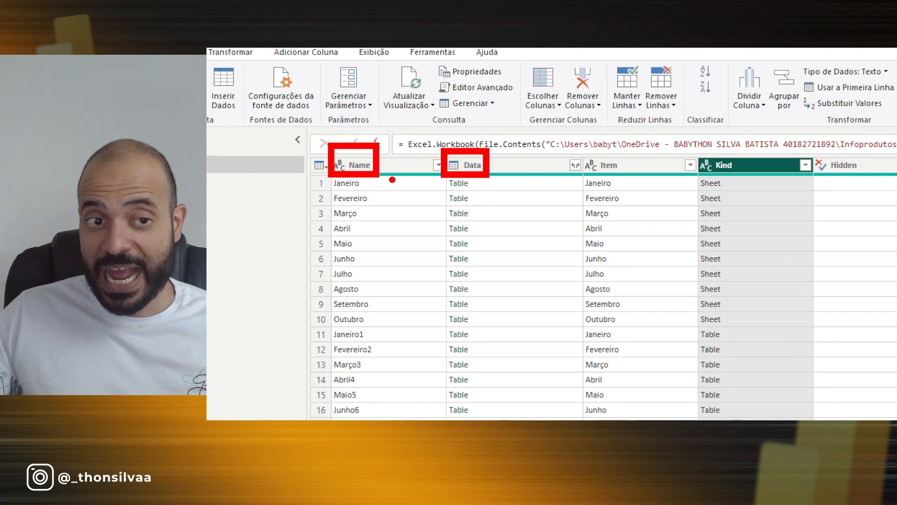
{"action": "key", "text": "Escape"}
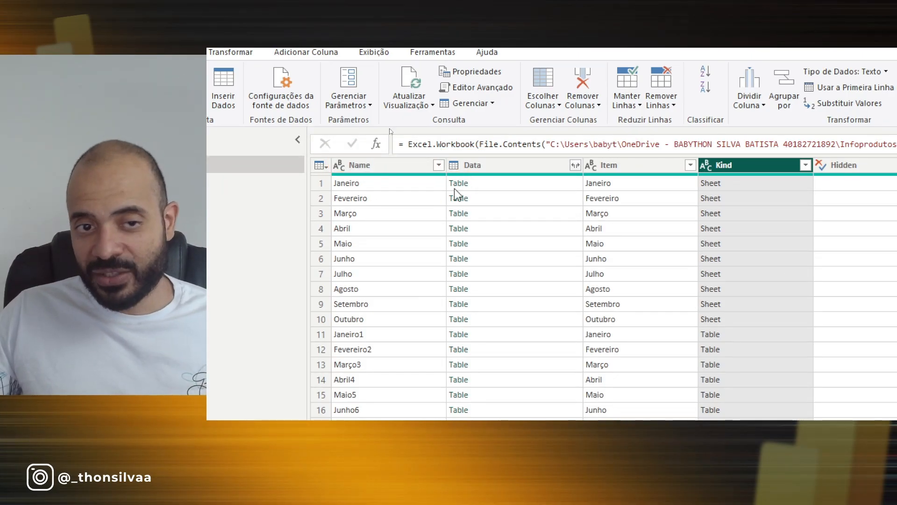
Preview the nested table in the Data column of the Janeiro sheet row and enlarge the preview area
{"action": "left_click", "coordinate": [524, 186]}
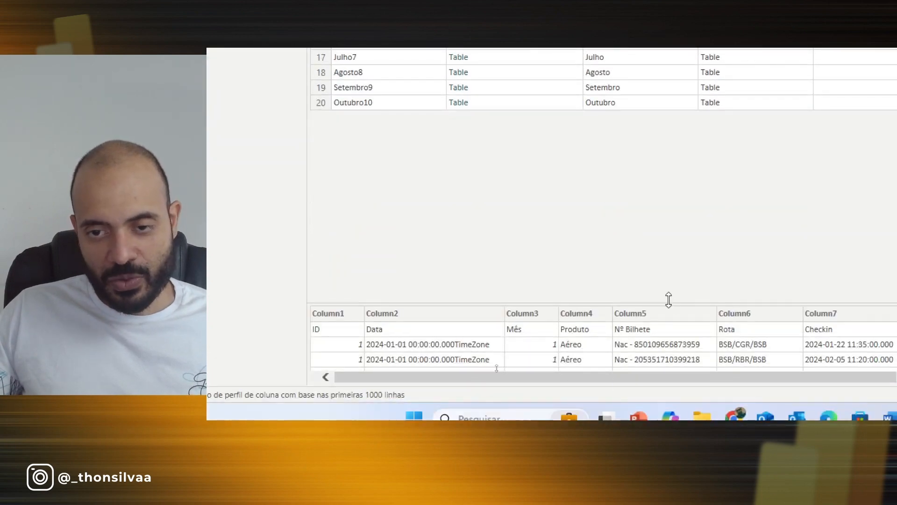
{"action": "left_click_drag", "start_coordinate": [669, 301], "coordinate": [676, 130]}
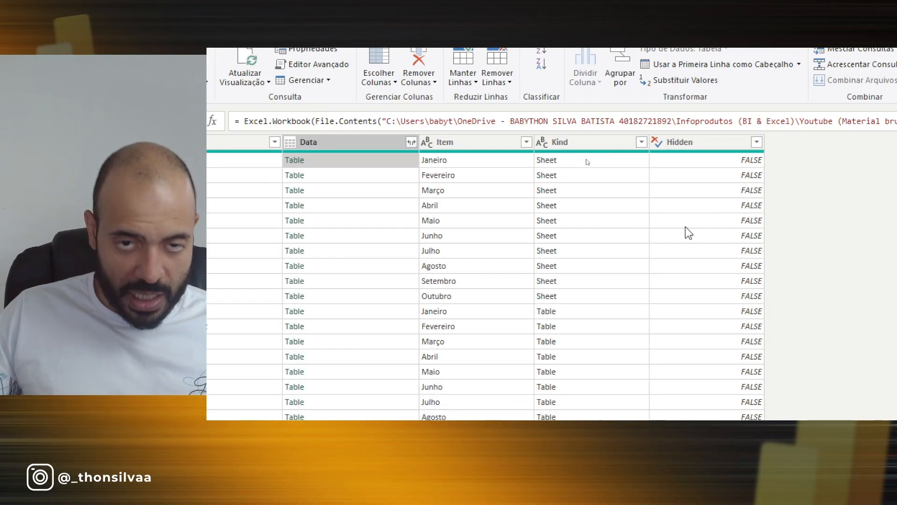
Filter the Kind column to exclude Sheet and keep only the Table rows
{"action": "left_click", "coordinate": [641, 141]}
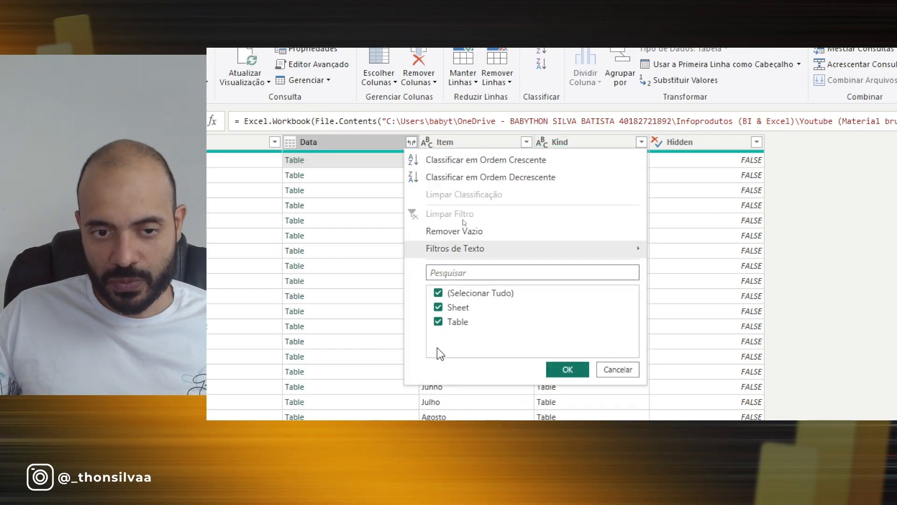
{"action": "left_click", "coordinate": [439, 307]}
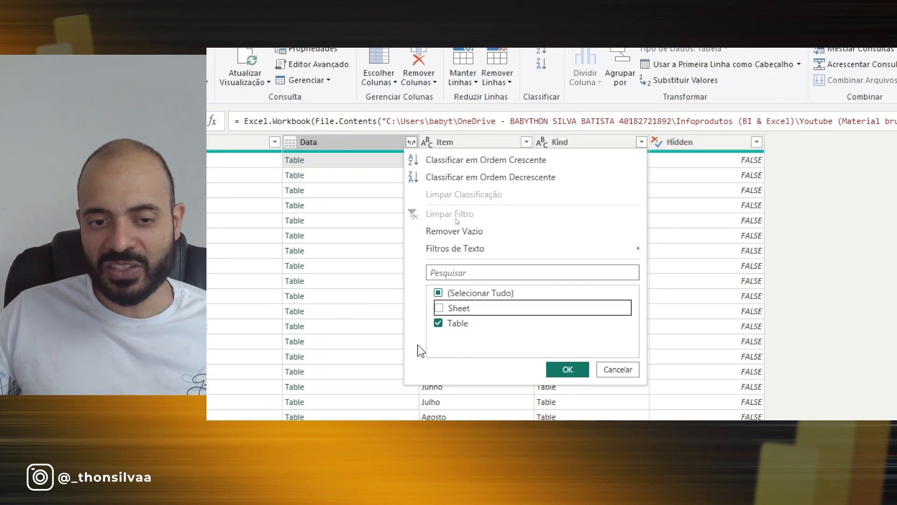
{"action": "left_click", "coordinate": [581, 373]}
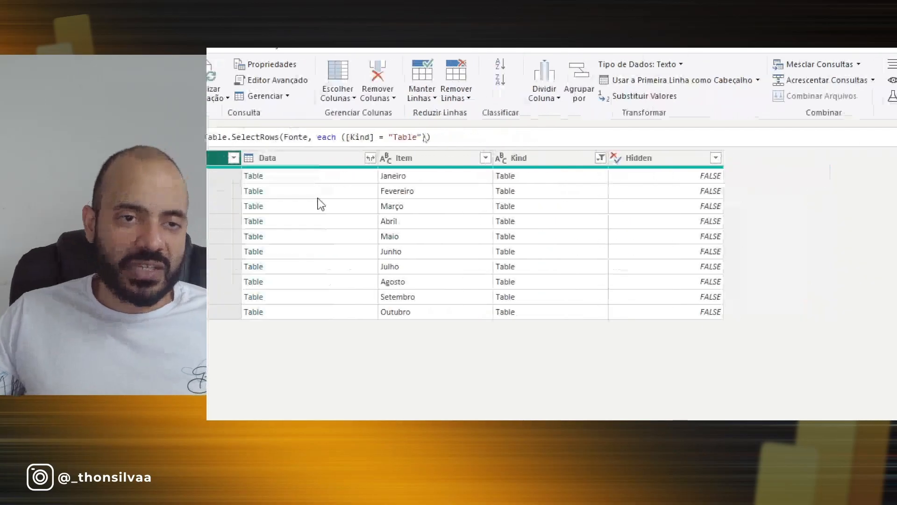
Keep only the Data and Item columns by removing all other columns from the query
{"action": "left_click", "coordinate": [308, 157]}
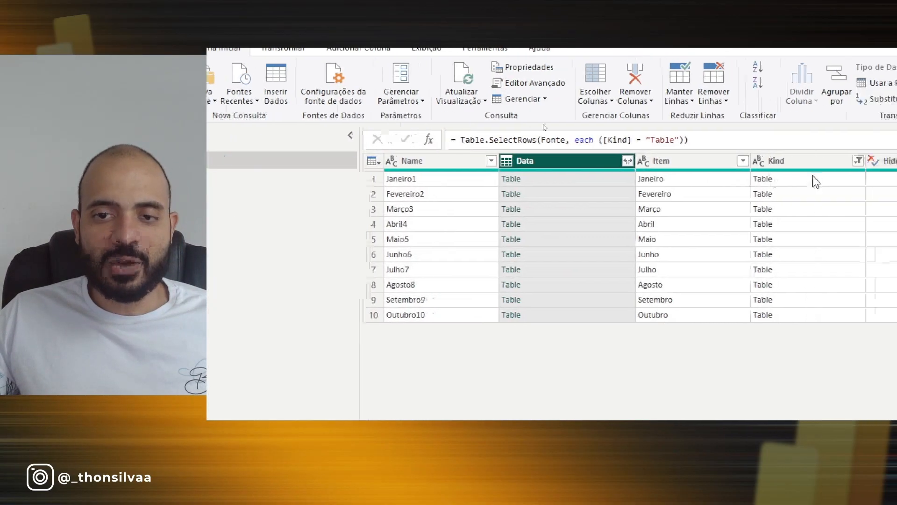
{"action": "left_click", "coordinate": [707, 161]}
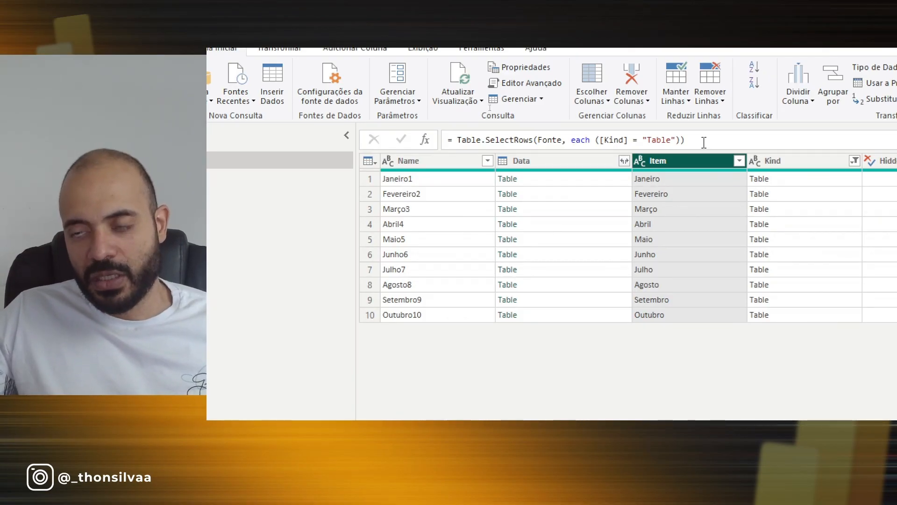
{"action": "left_click", "coordinate": [553, 160]}
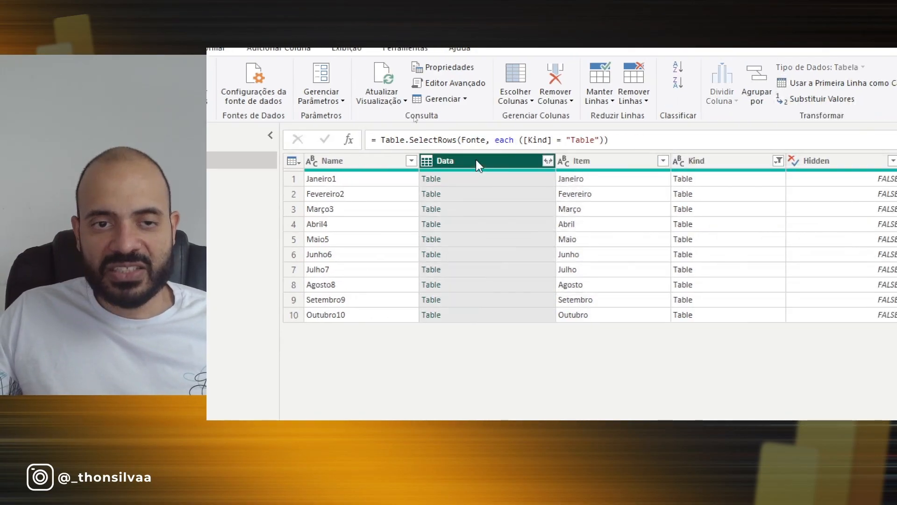
{"action": "left_click", "coordinate": [630, 159], "text": "ctrl"}
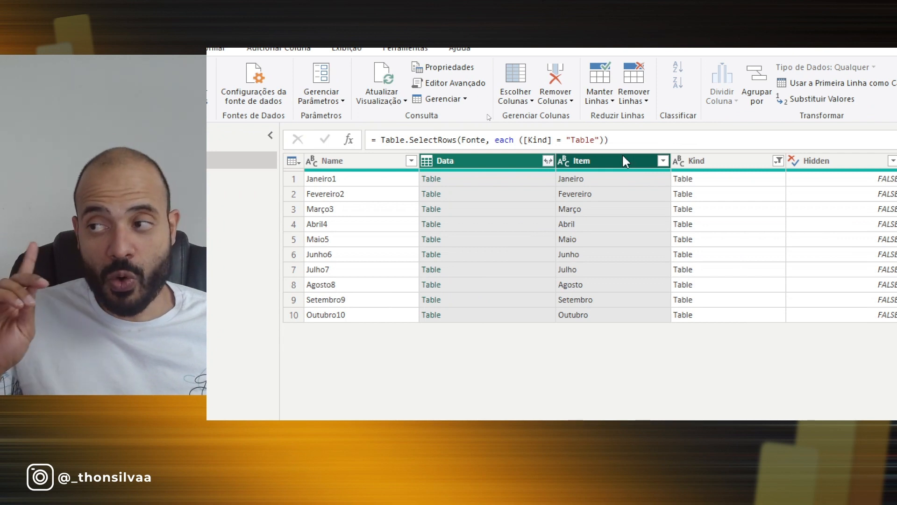
{"action": "right_click", "coordinate": [595, 166]}
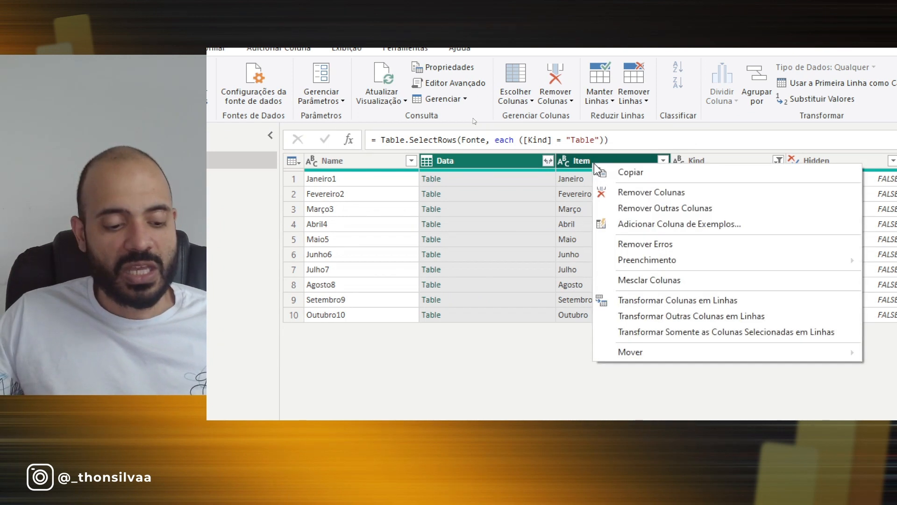
{"action": "key", "text": "ctrl+2"}
{"action": "left_click_drag", "start_coordinate": [602, 195], "coordinate": [736, 215]}
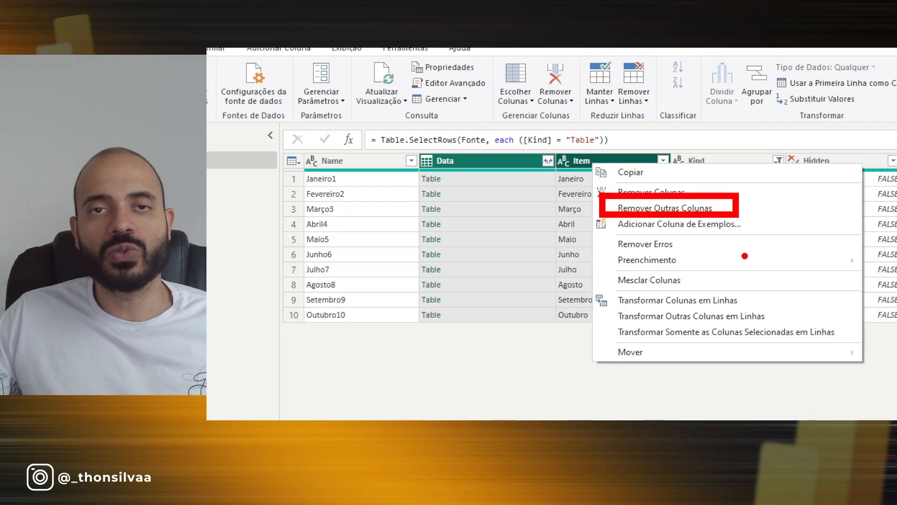
{"action": "key", "text": "Escape"}
{"action": "right_click", "coordinate": [598, 158]}
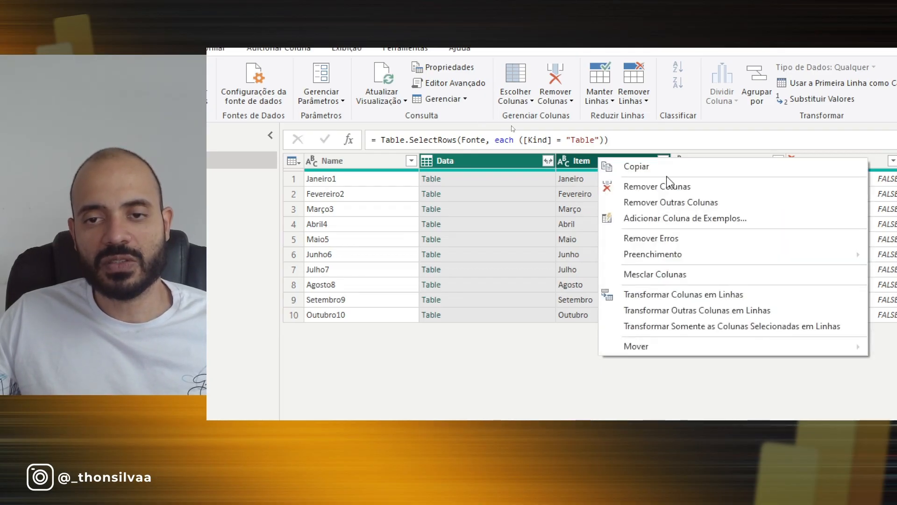
{"action": "left_click", "coordinate": [678, 207]}
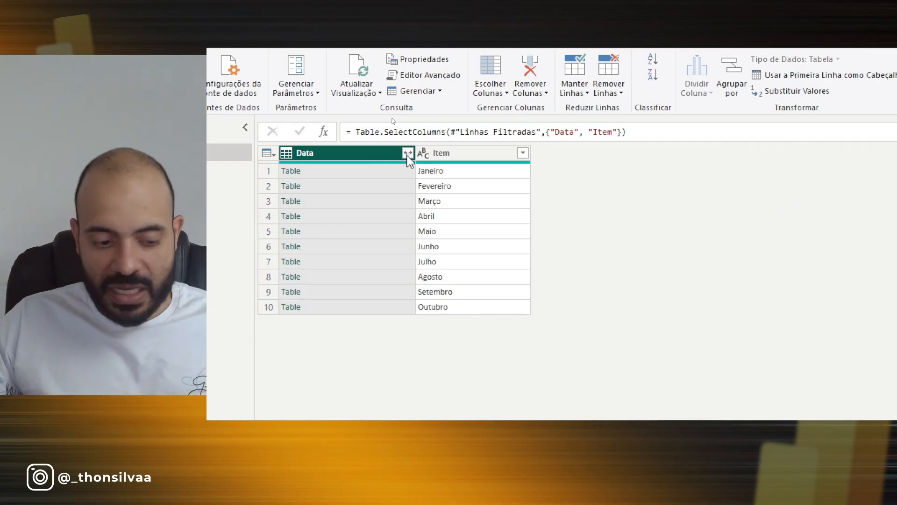
Expand the nested tables in the Data column with all their columns, without using the original column name as prefix
{"action": "left_click", "coordinate": [408, 153]}
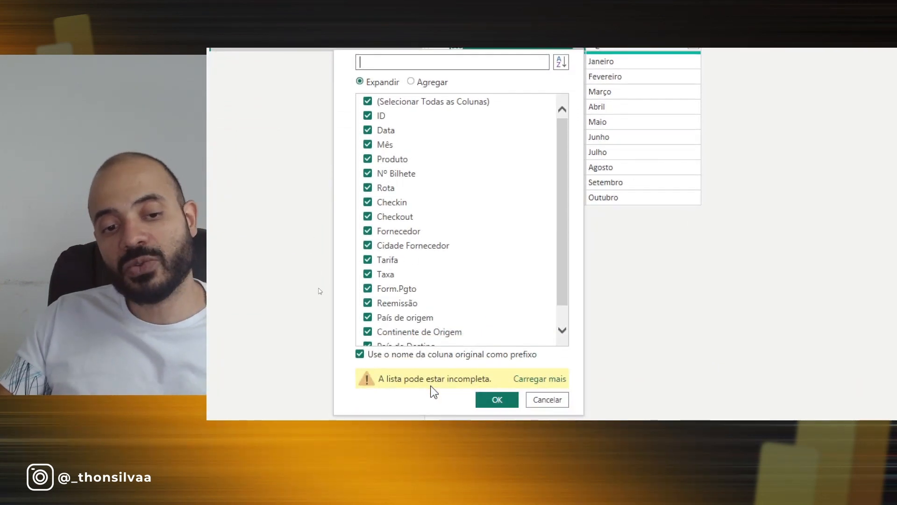
{"action": "left_click", "coordinate": [359, 354]}
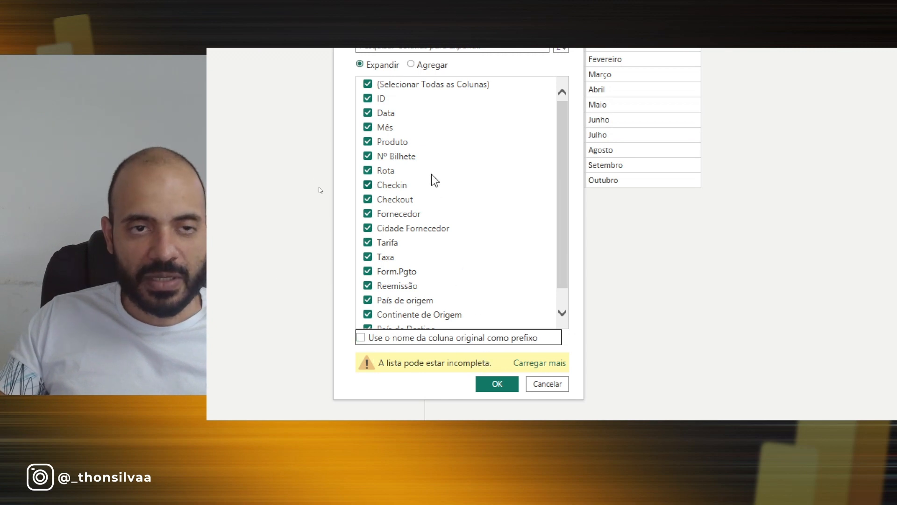
{"action": "scroll", "coordinate": [416, 125], "scroll_direction": "down", "scroll_amount": 1}
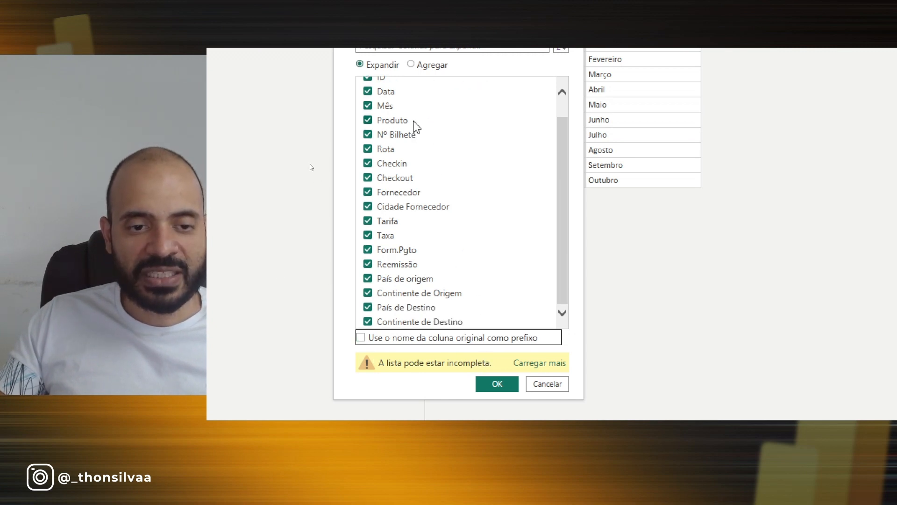
{"action": "scroll", "coordinate": [413, 271], "scroll_direction": "up", "scroll_amount": 1}
{"action": "scroll", "coordinate": [411, 273], "scroll_direction": "down", "scroll_amount": 1}
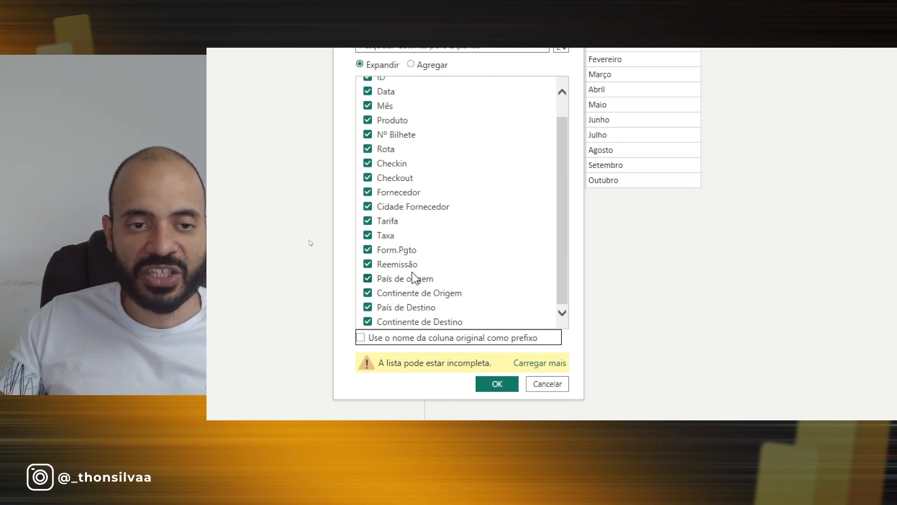
{"action": "left_click", "coordinate": [502, 385]}
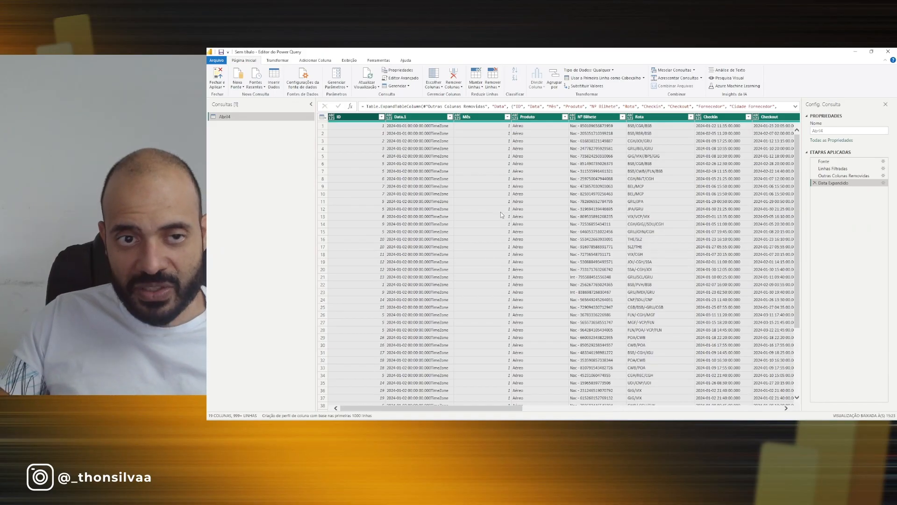
Check which months the filter list of the Item column contains and close it without filtering
{"action": "left_click_drag", "start_coordinate": [445, 409], "coordinate": [712, 416]}
{"action": "left_click", "coordinate": [760, 117]}
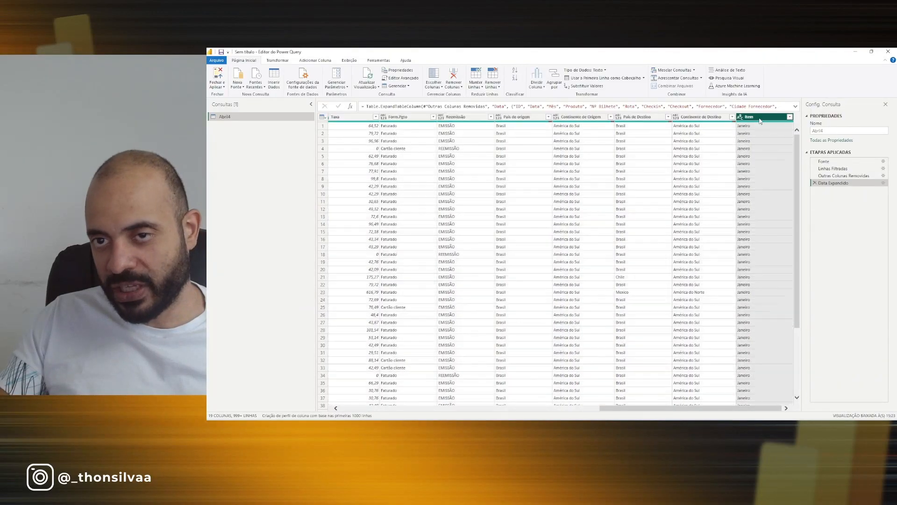
{"action": "left_click", "coordinate": [789, 117]}
{"action": "left_click", "coordinate": [773, 231]}
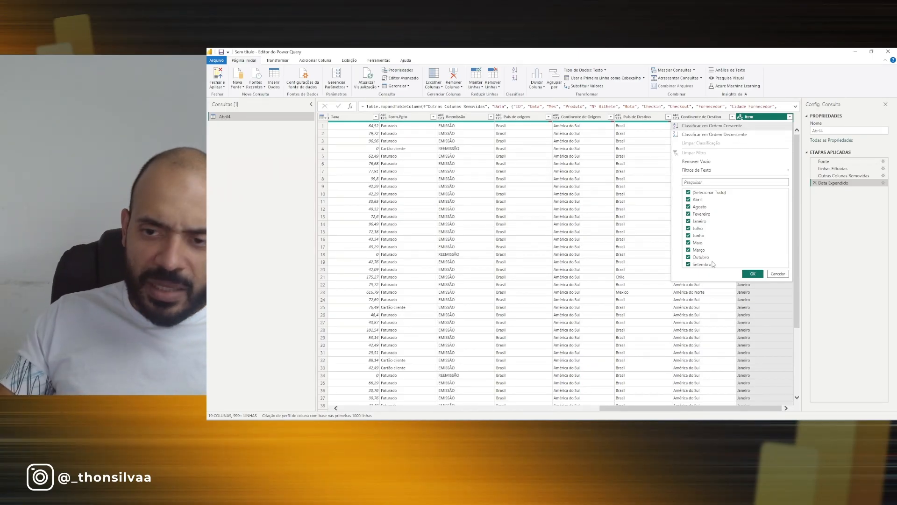
{"action": "left_click", "coordinate": [772, 275]}
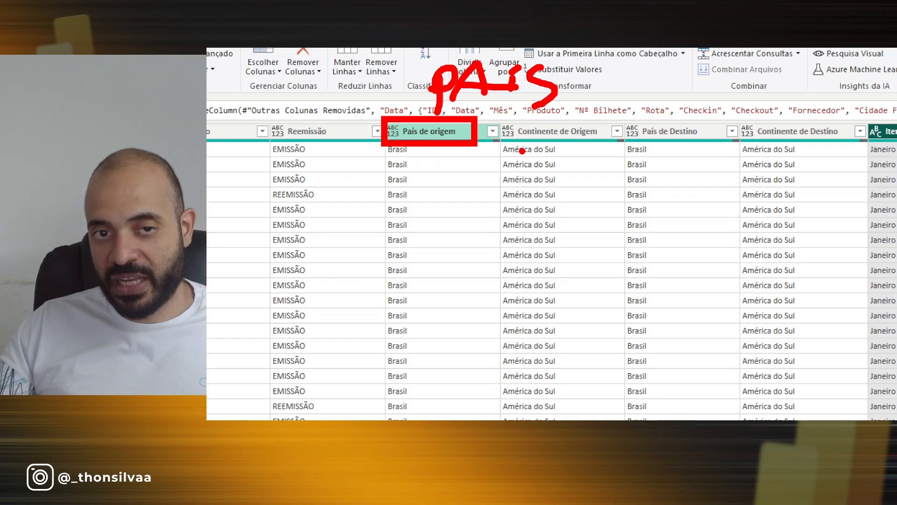
{"action": "left_click_drag", "start_coordinate": [632, 243], "coordinate": [633, 299]}
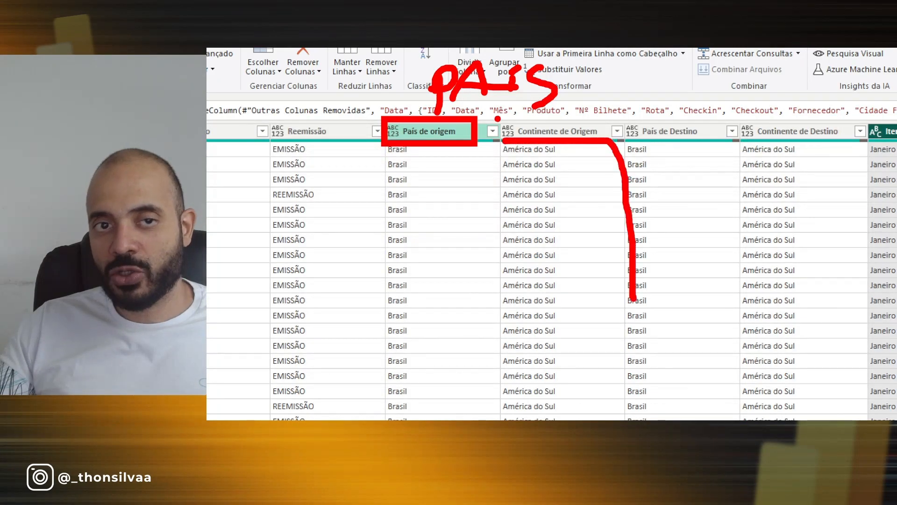
{"action": "mouse_move", "coordinate": [477, 107]}
{"action": "left_mouse_down"}
{"action": "mouse_move", "coordinate": [580, 77]}
{"action": "mouse_move", "coordinate": [450, 63]}
{"action": "mouse_move", "coordinate": [435, 115]}
{"action": "left_mouse_up"}
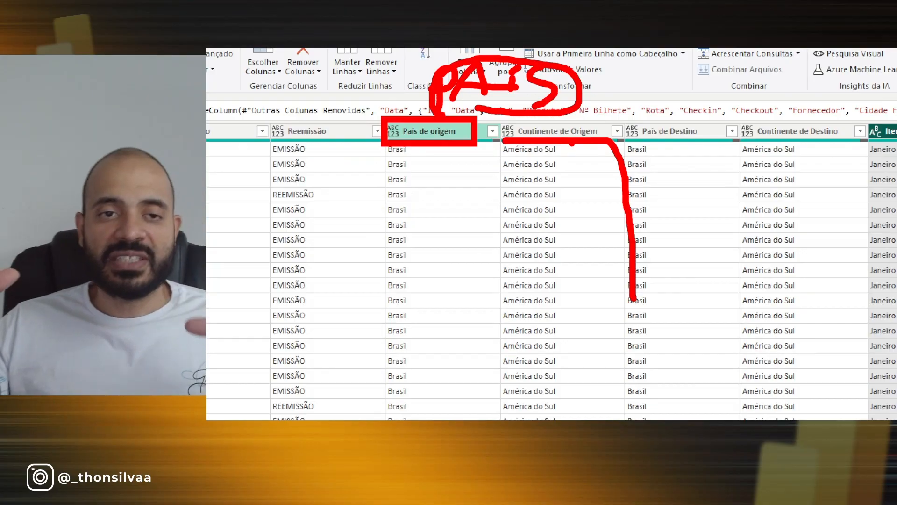
{"action": "key", "text": "Escape"}
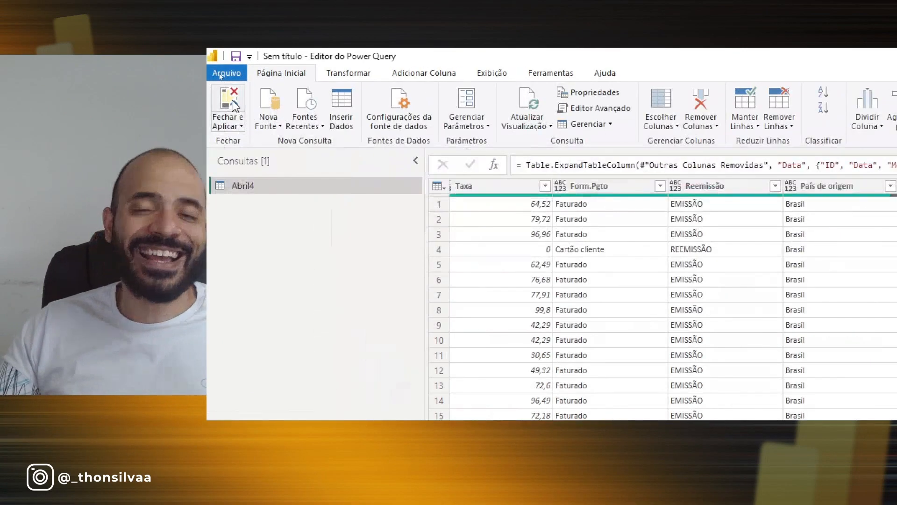
Close the query editor applying the changes, and expand the Abril4 table to show its fields
{"action": "left_click", "coordinate": [232, 104]}
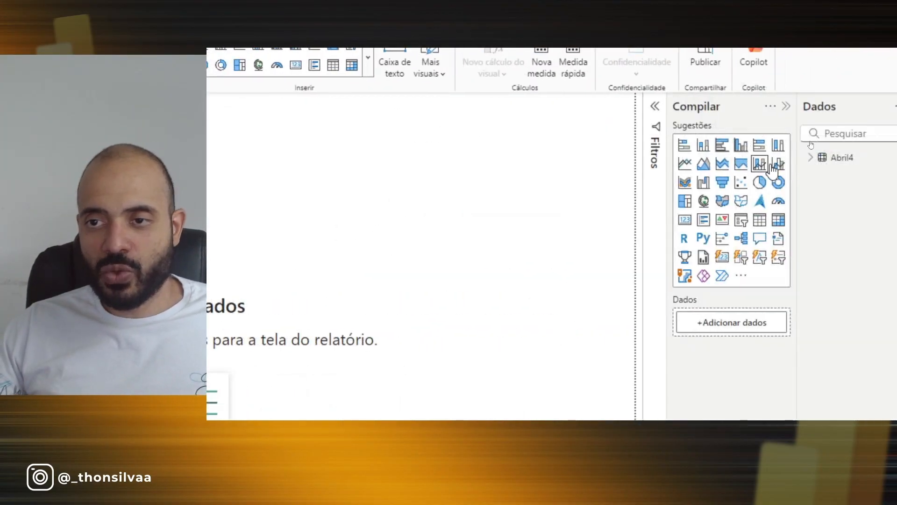
{"action": "left_click", "coordinate": [757, 158]}
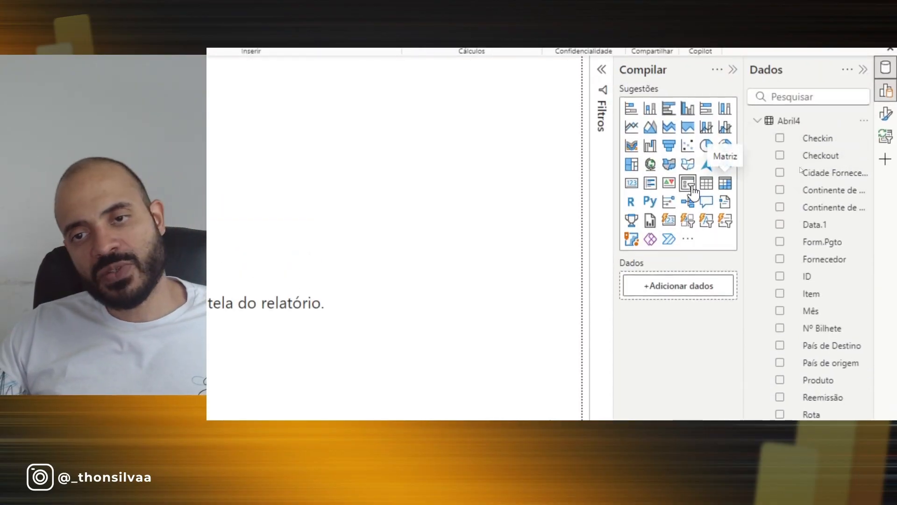
Insert a table visual, move it to the middle of the report page, and add the Item field to it
{"action": "left_click", "coordinate": [709, 185]}
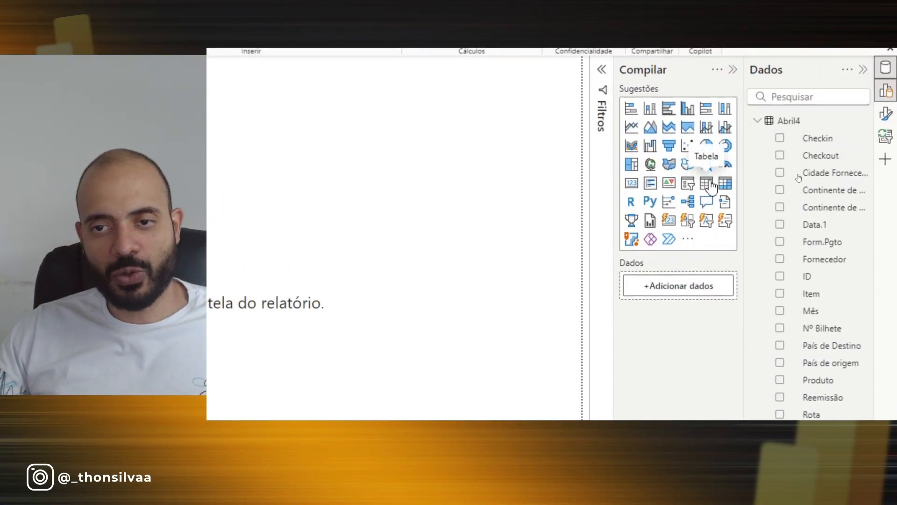
{"action": "left_click", "coordinate": [604, 242]}
{"action": "left_click_drag", "start_coordinate": [288, 165], "coordinate": [517, 219]}
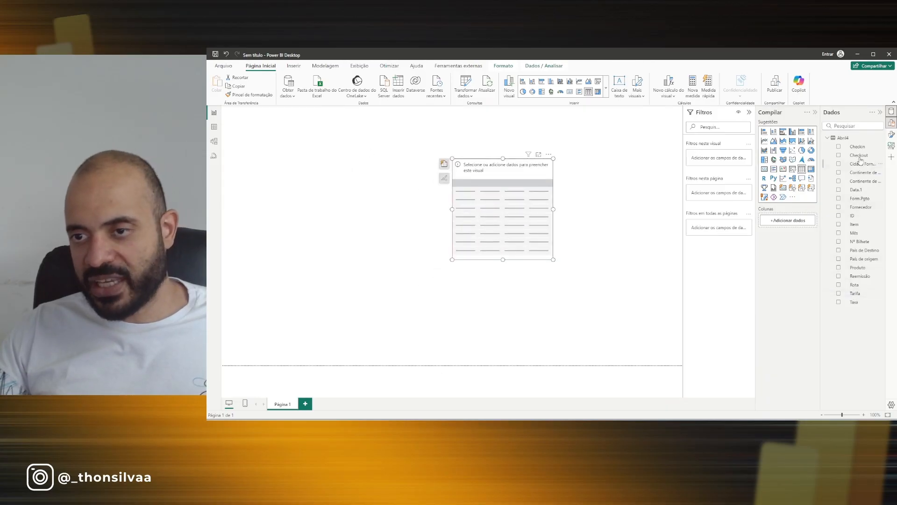
{"action": "left_click", "coordinate": [853, 226]}
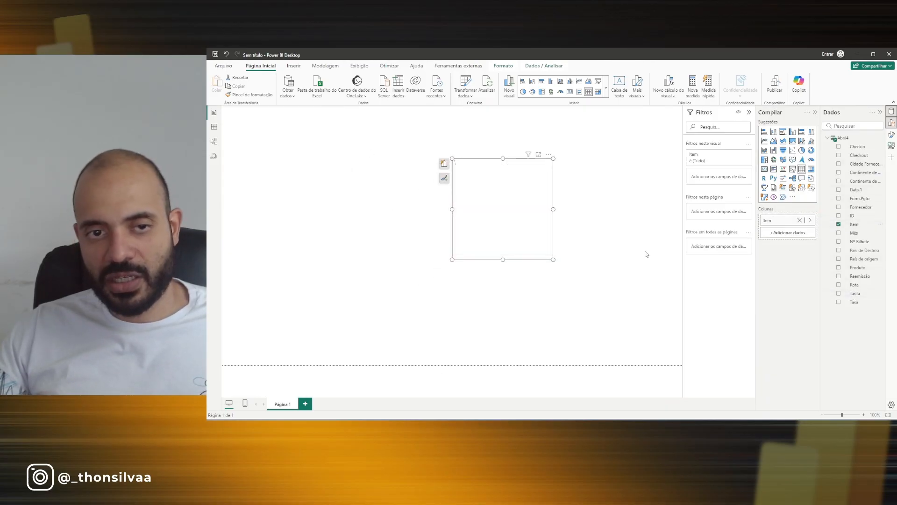